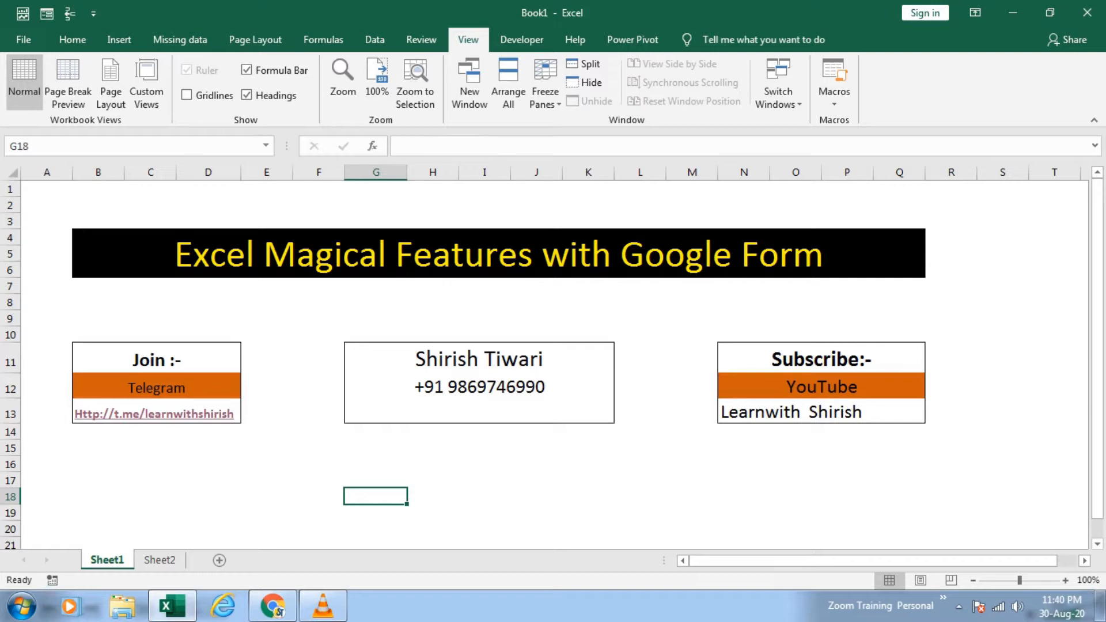
Step: Switch to the empty Sheet2 of the workbook
key(ctrl+Page_Down)
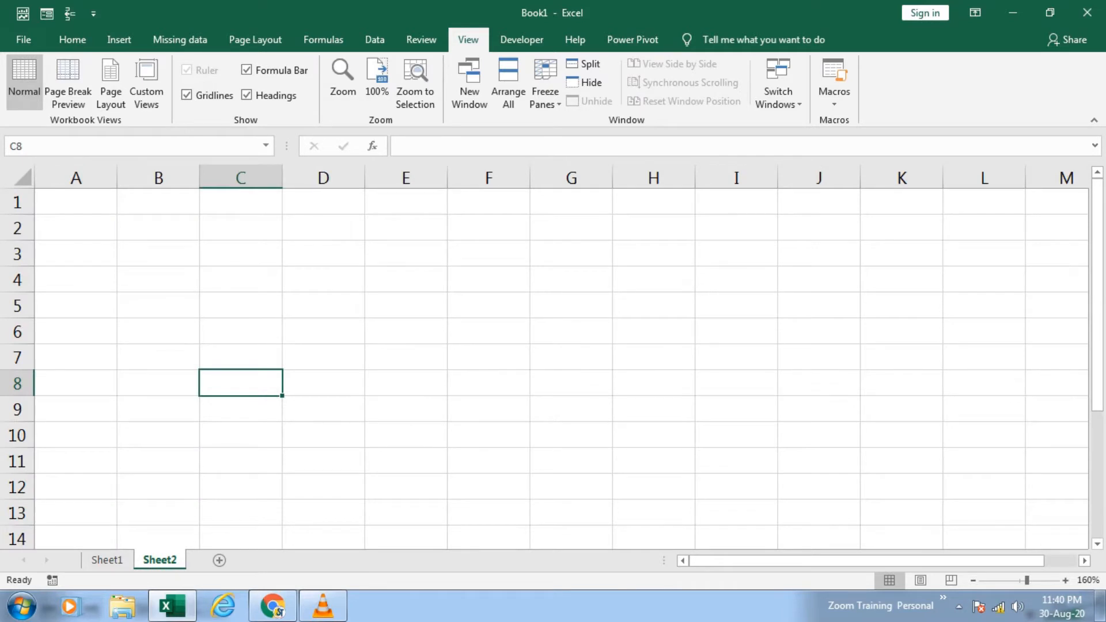
drag(75, 201, 570, 384)
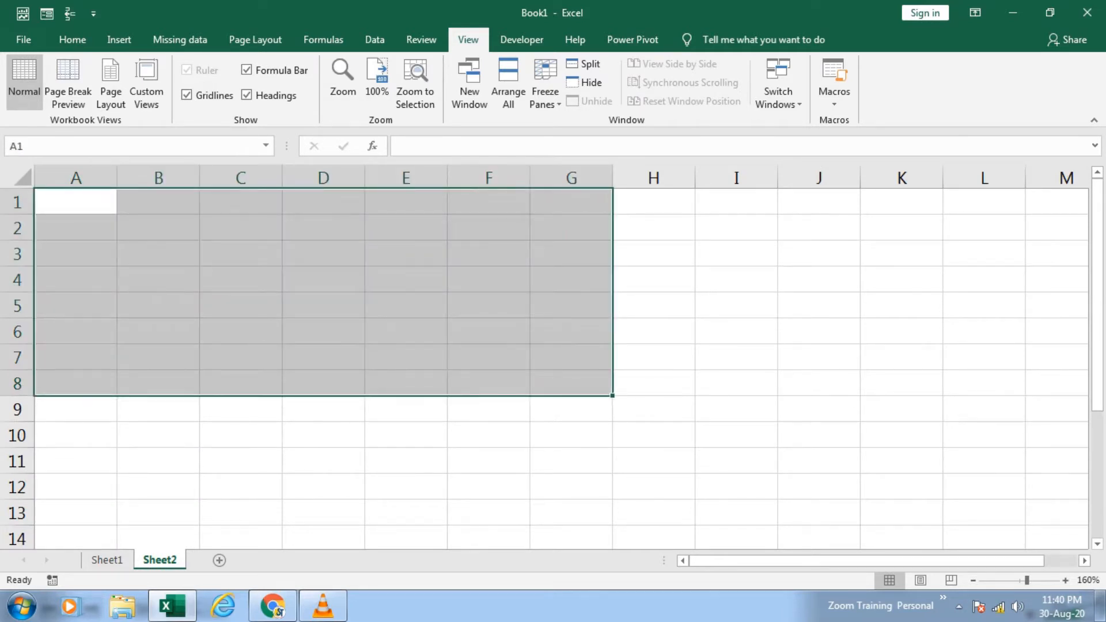
click(571, 435)
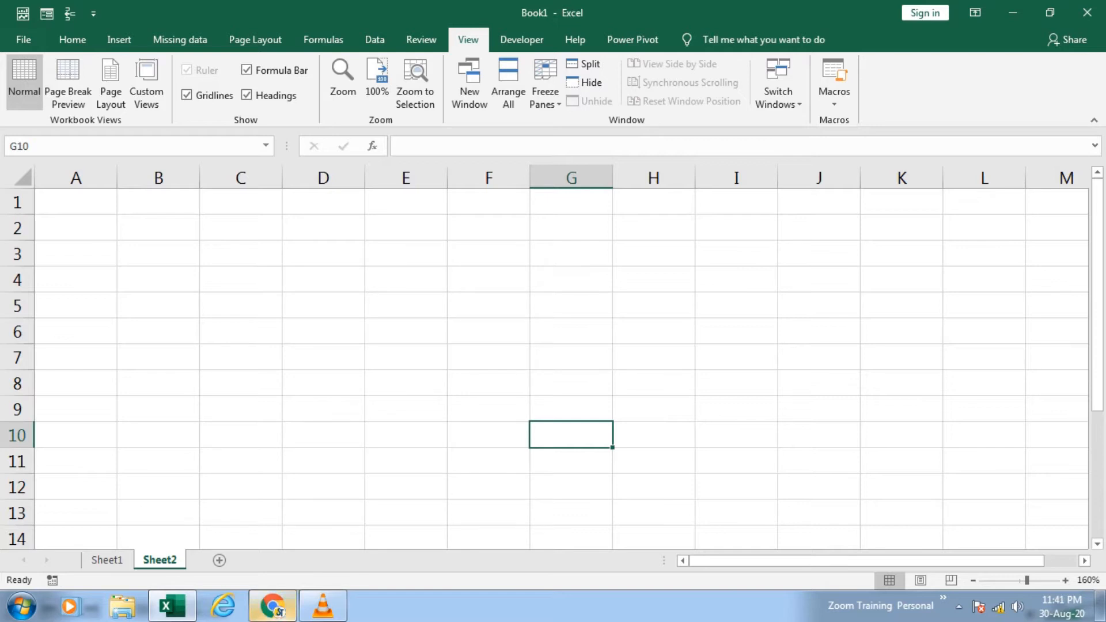
Step: Switch to Chrome and go through Google Drive to the "Become Expert In Ms - Excel & Tally (Responses)" spreadsheet
click(273, 606)
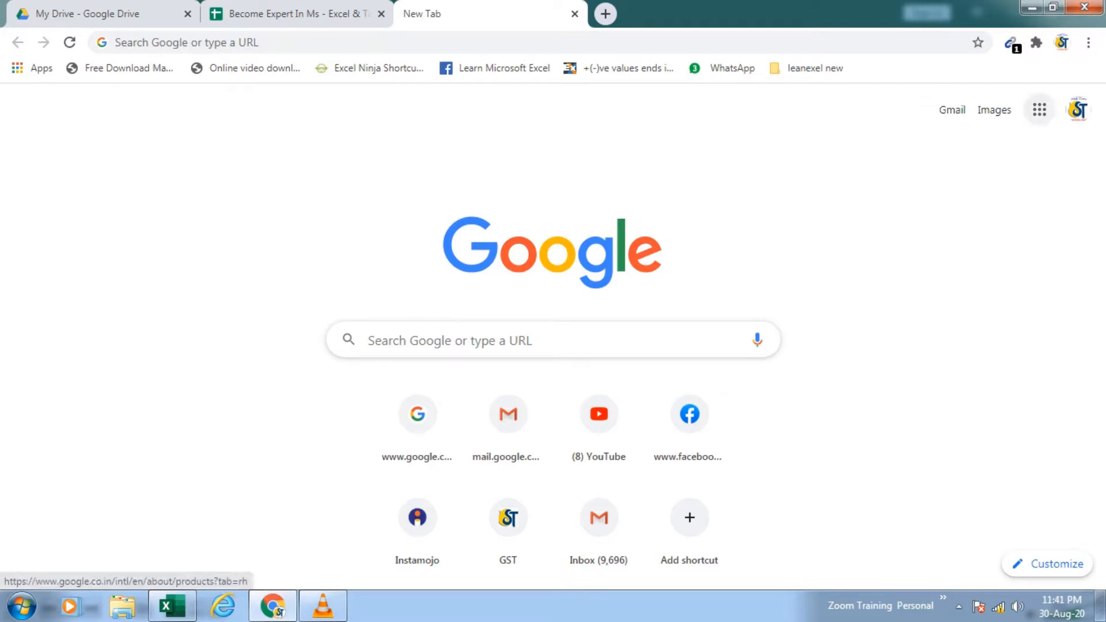
click(1039, 109)
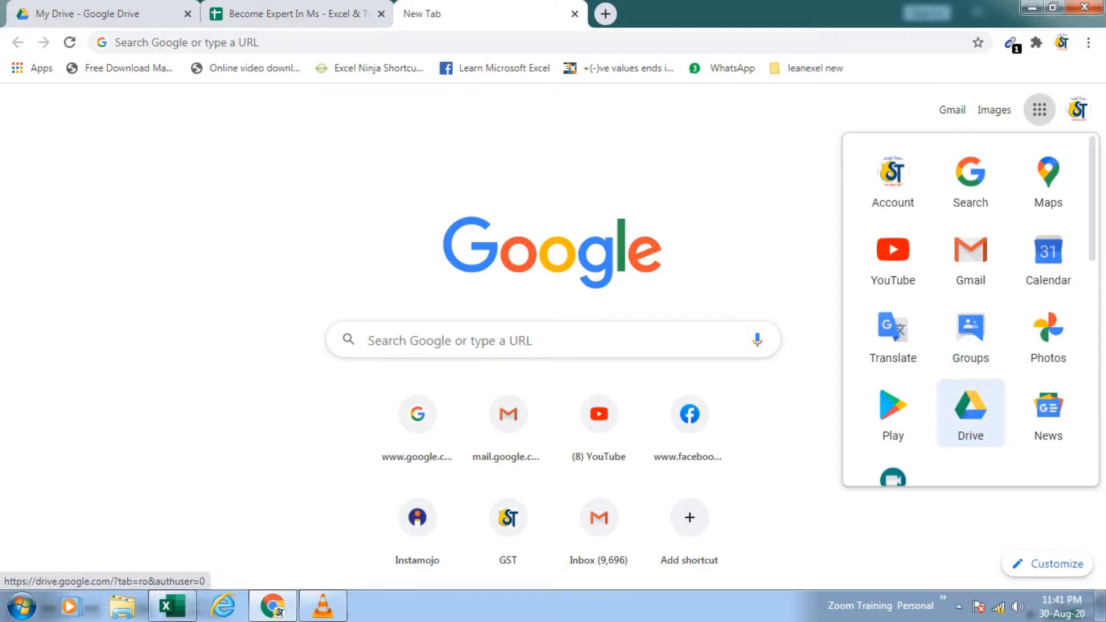
click(971, 412)
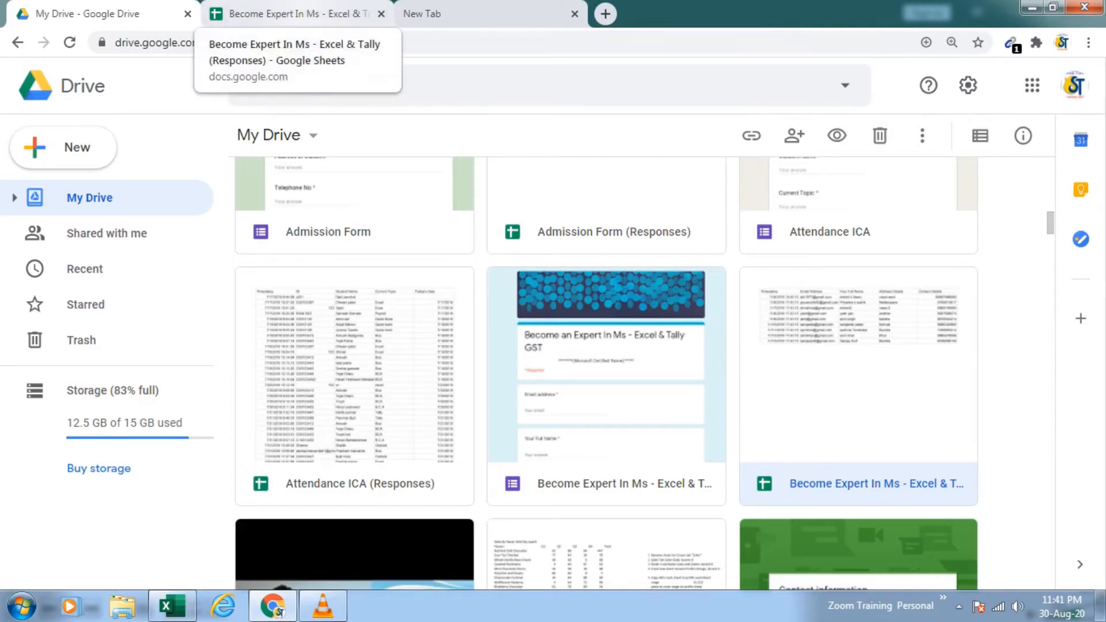
click(291, 14)
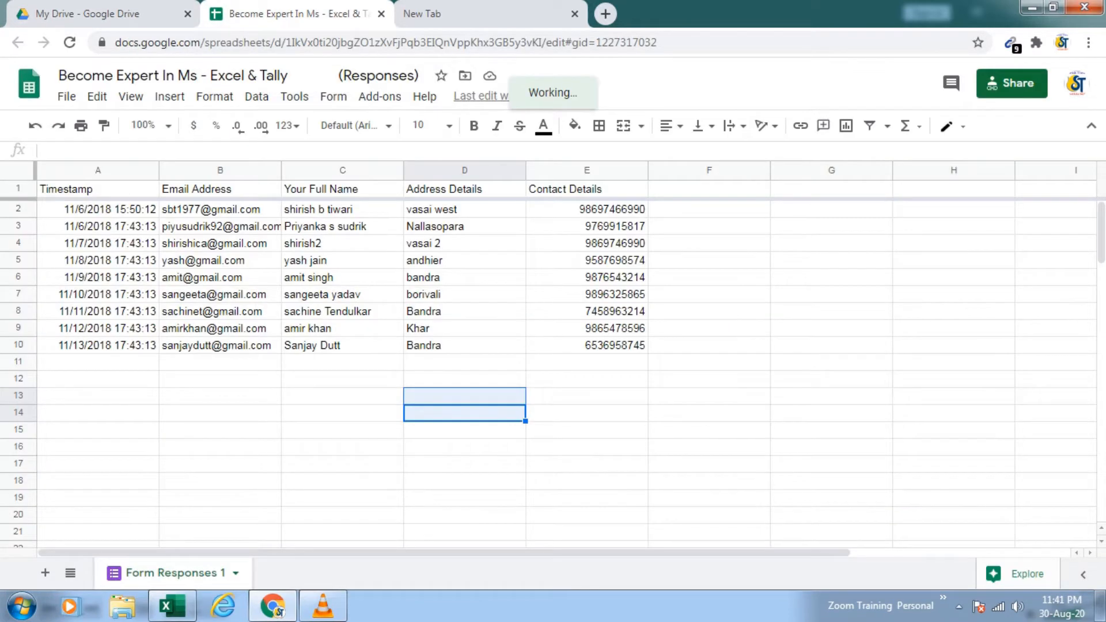
click(586, 362)
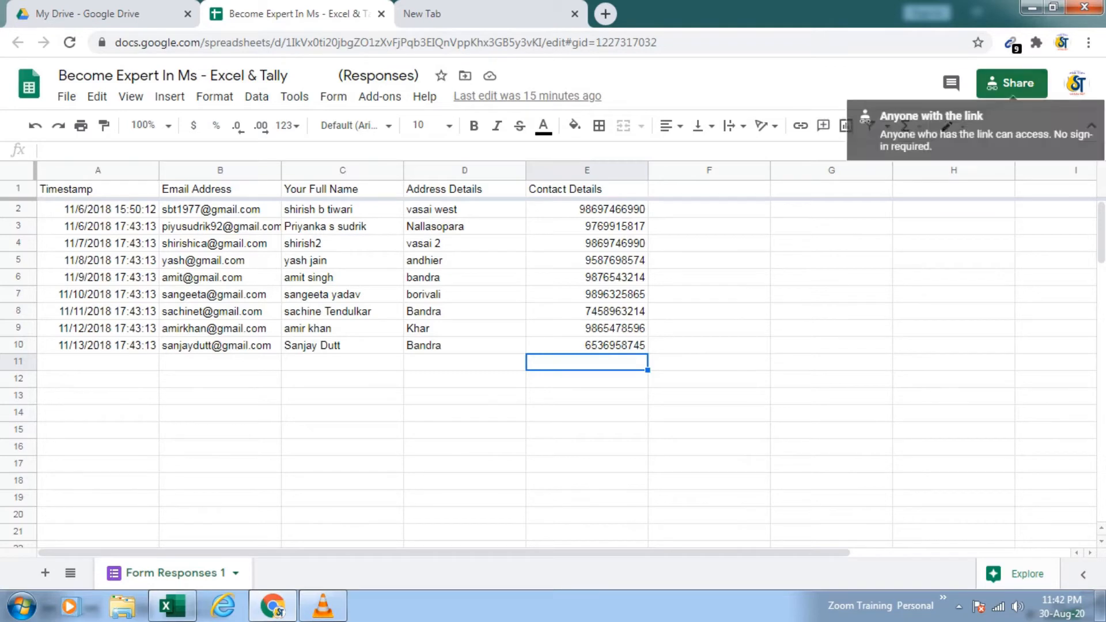
Step: Copy the sharing link of the form responses spreadsheet and close the sharing dialog
click(1011, 83)
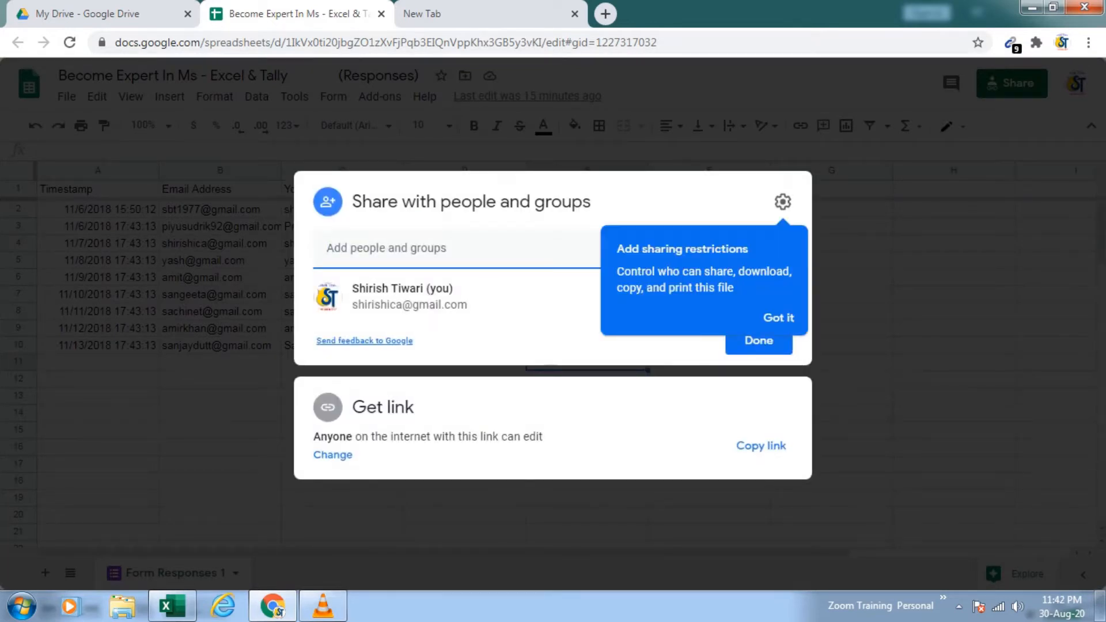
click(761, 445)
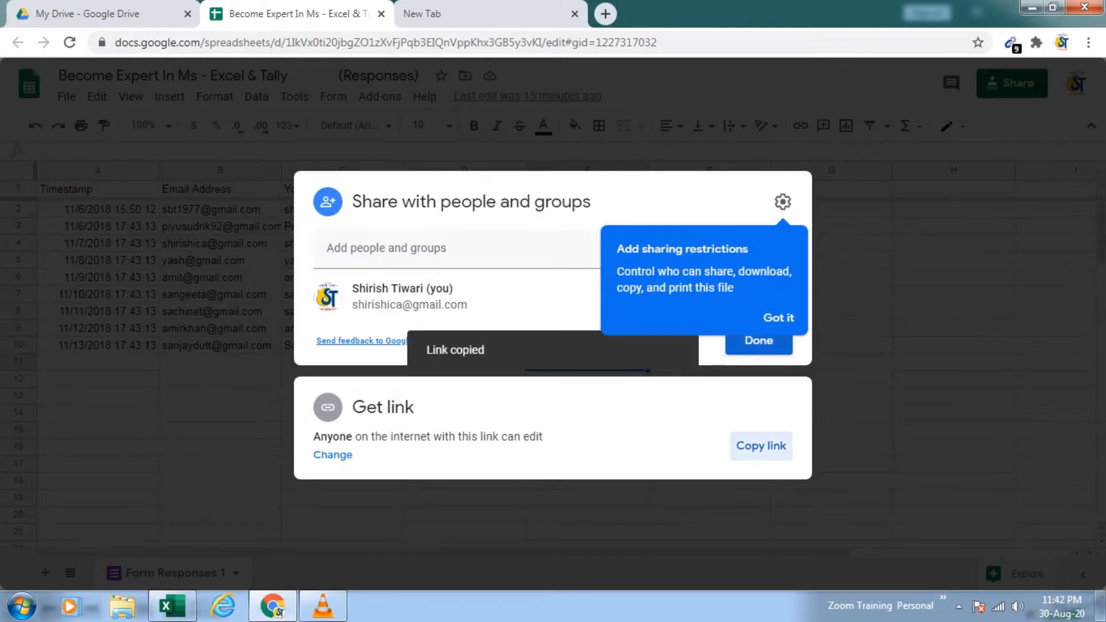
click(759, 340)
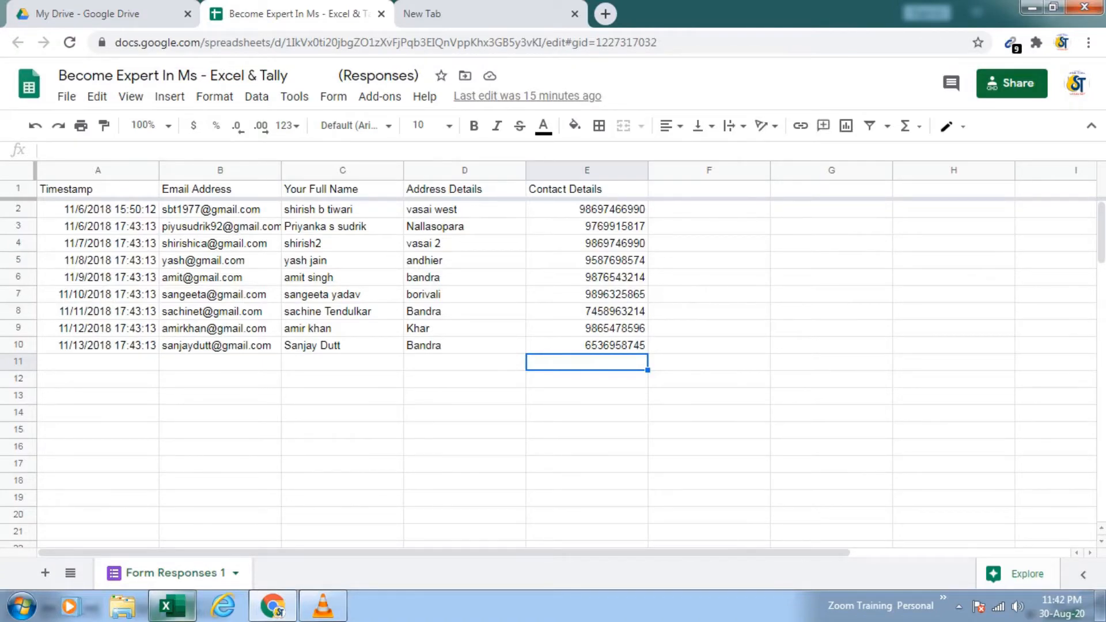
Step: Switch back to Excel and paste the copied sharing link into cell A12 of Sheet2
click(171, 606)
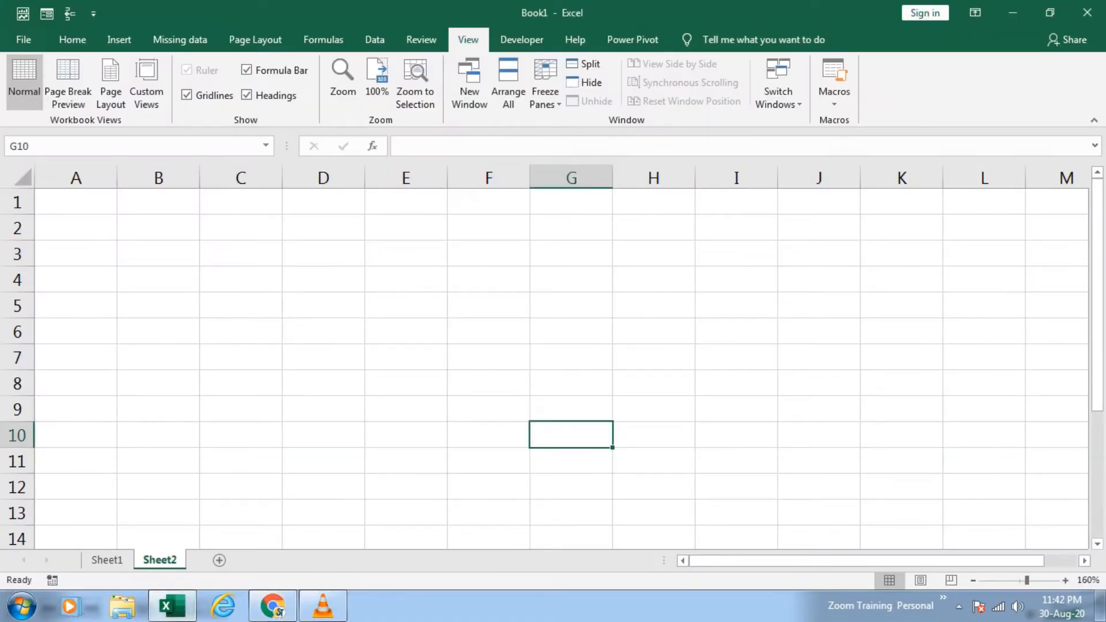
click(76, 202)
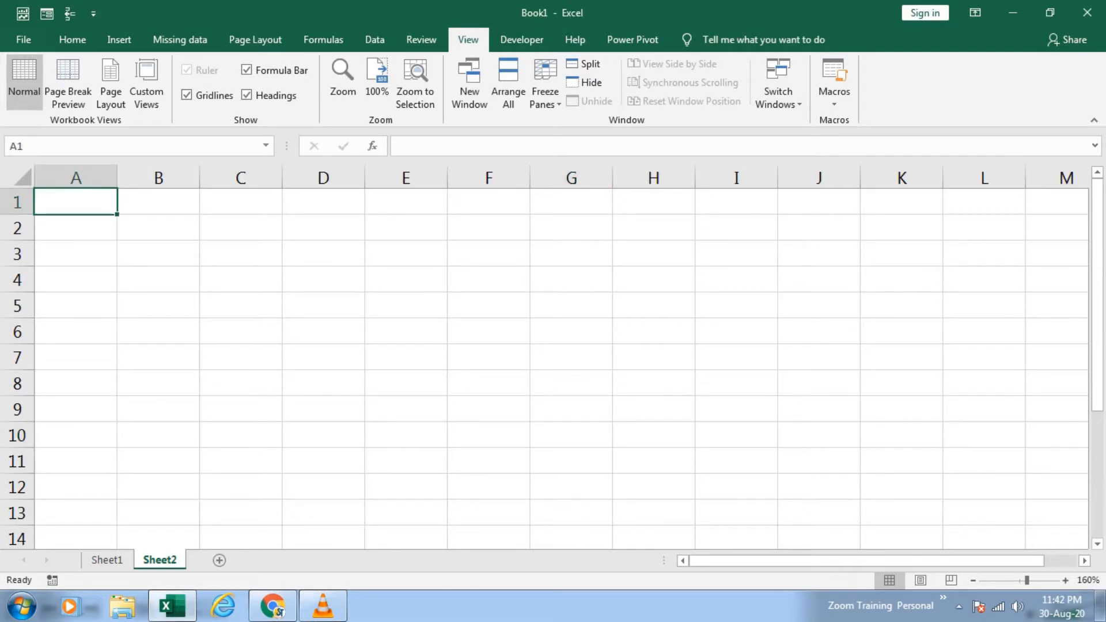
scroll(553, 368, down, 2)
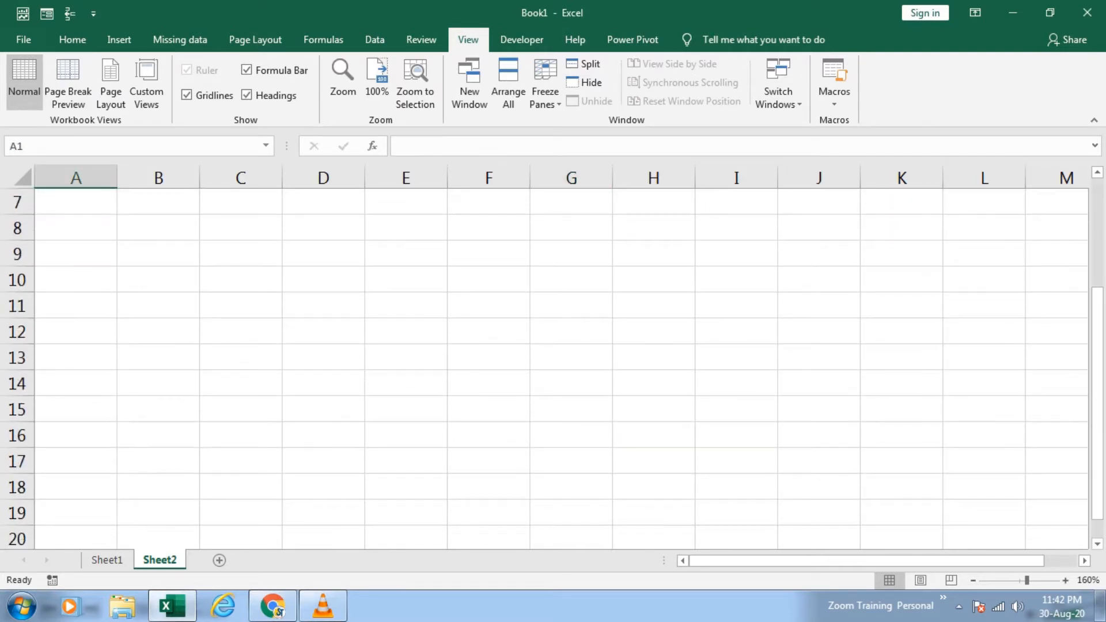
click(75, 332)
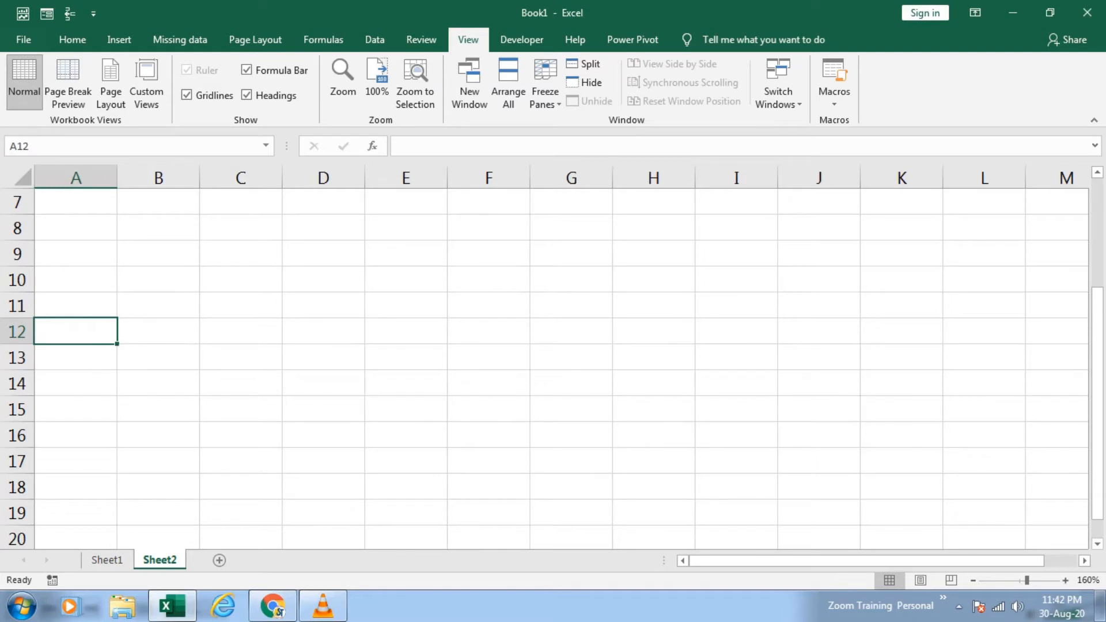
key(ctrl+v)
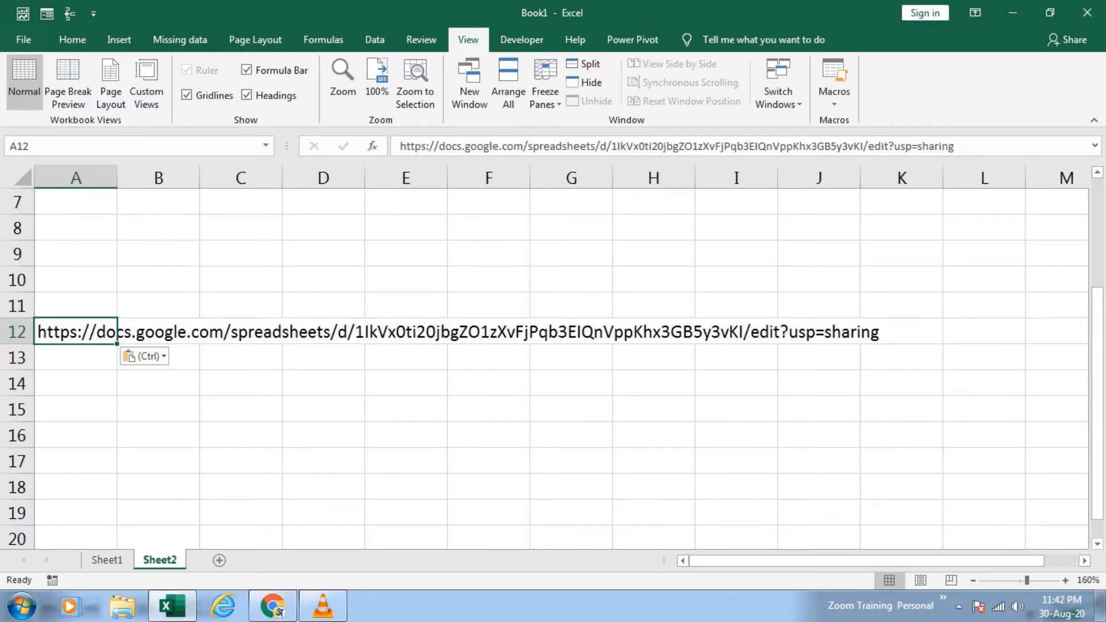
Step: Enter the heading PowerQuery in cell A15
click(76, 409)
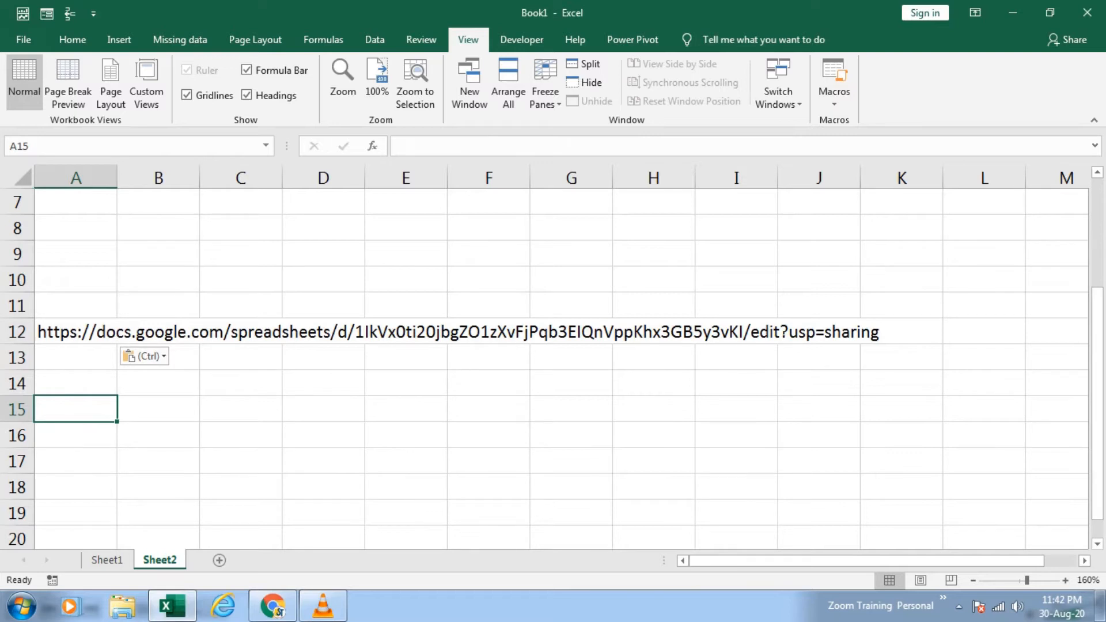
text(Power)
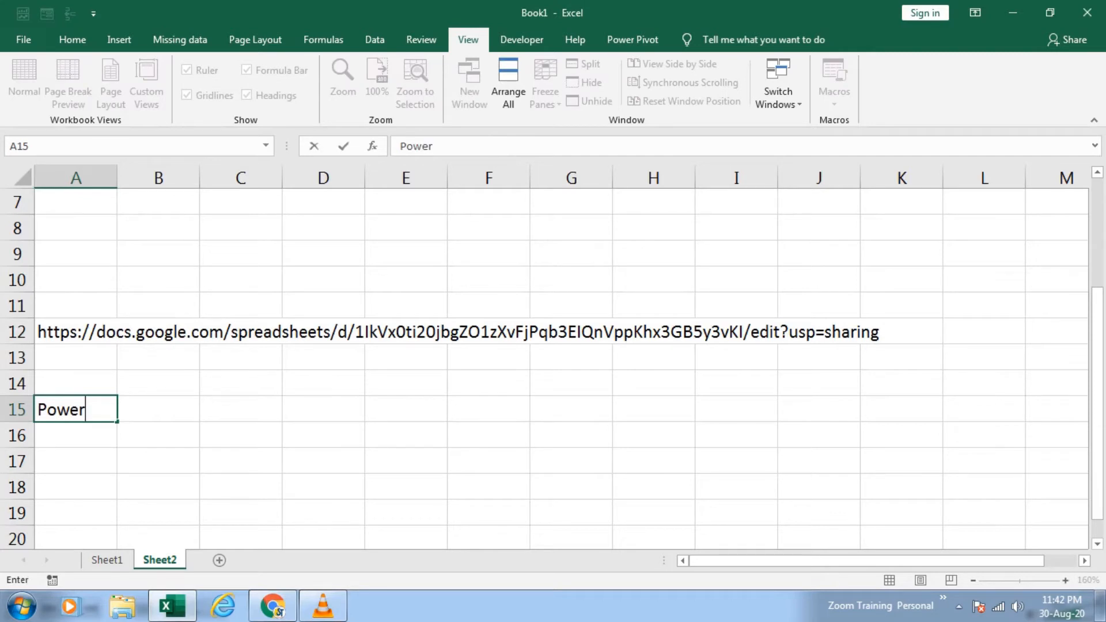
text(Query)
key(Return)
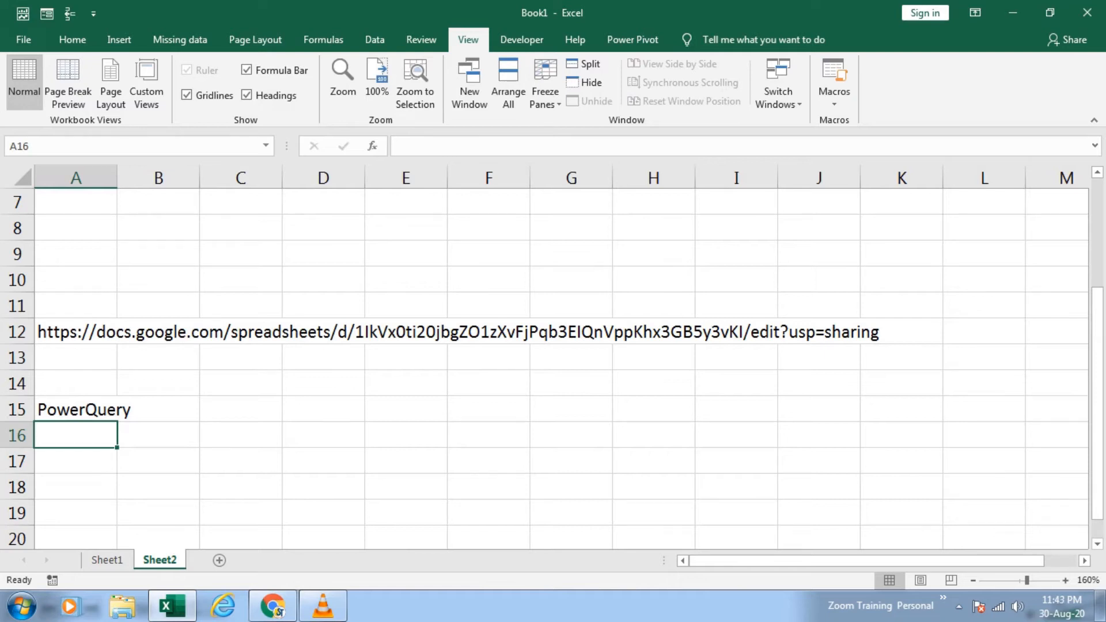
Step: List the link parts Edit, usp and sharing in cells A17 to A19
key(Down)
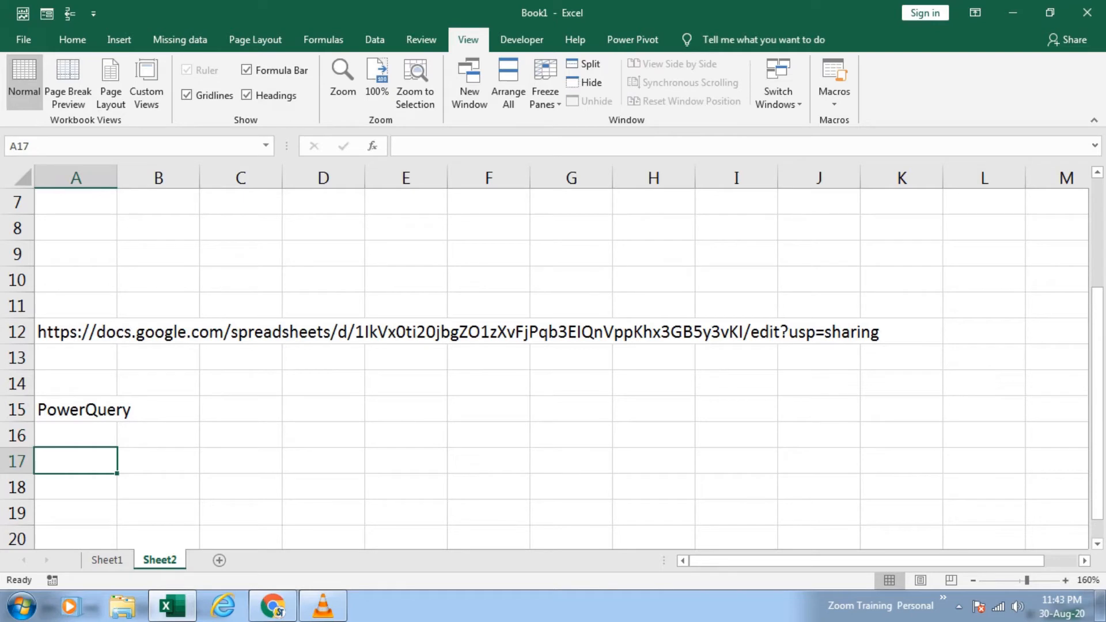
text(Edit)
key(Return)
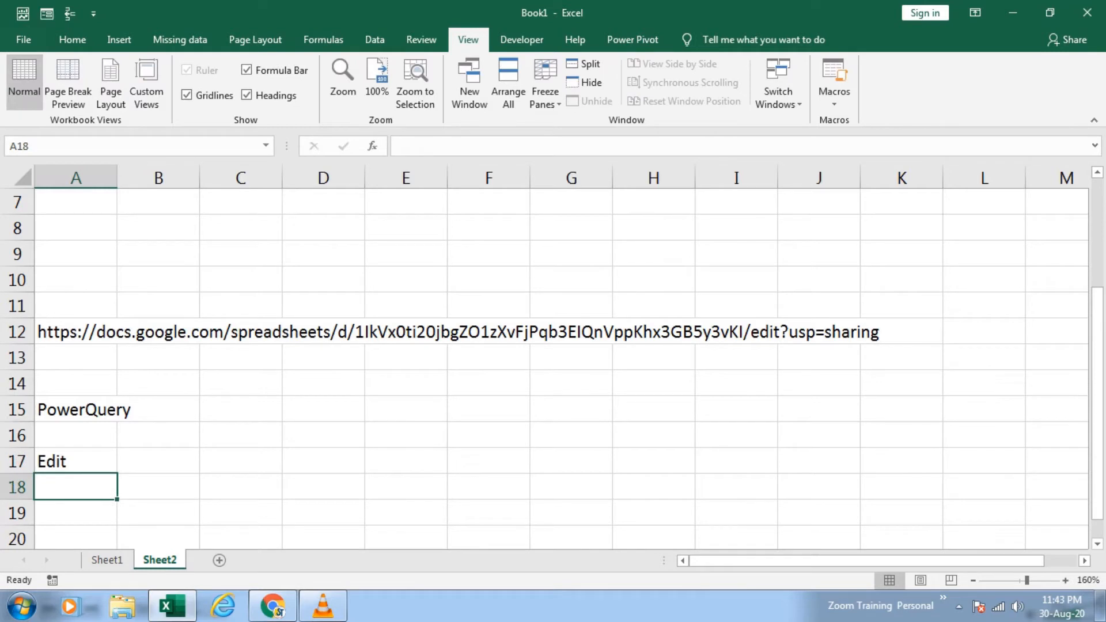
text(usp)
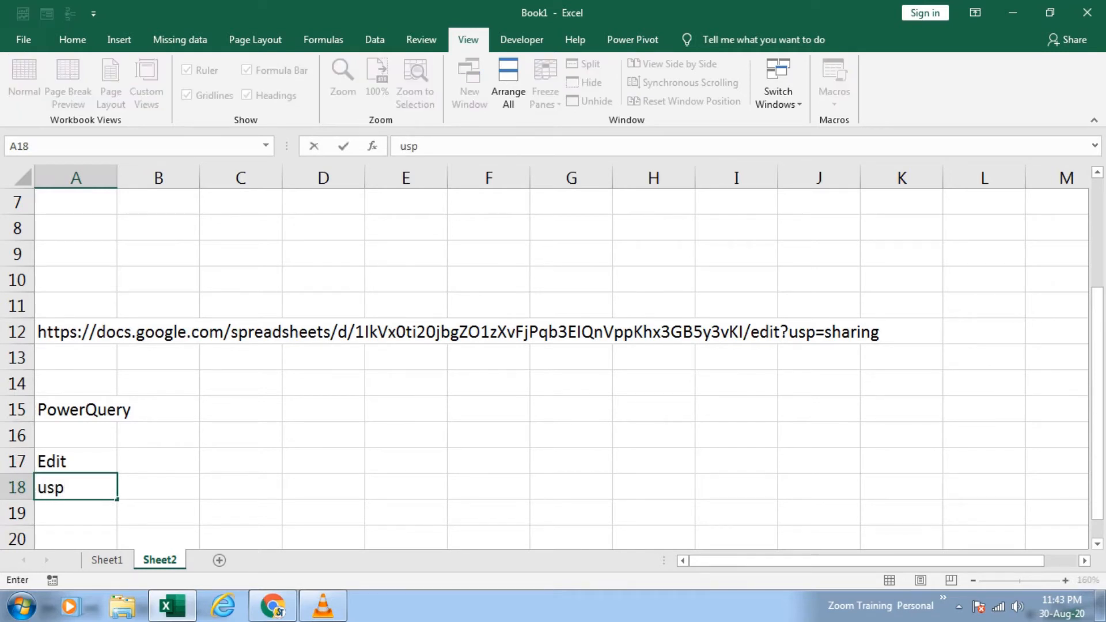
key(Return)
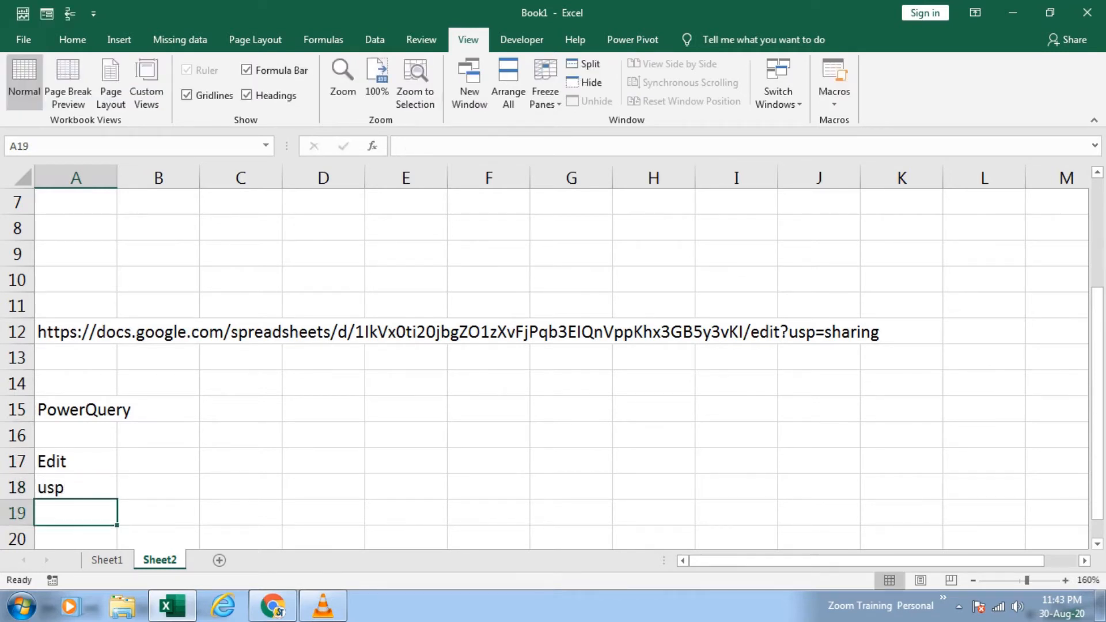
text(sharing)
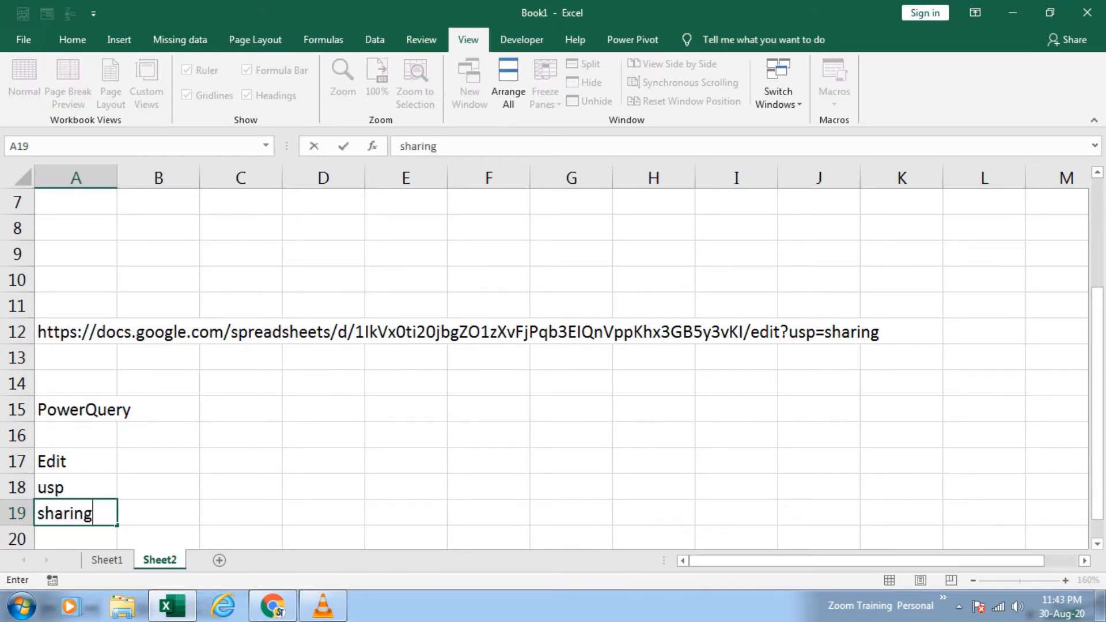
key(Up)
key(Up)
key(Up)
Step: Enter the replacement terms Export, format and xlsx in cells B17 to B19, beside the original link parts
key(Down)
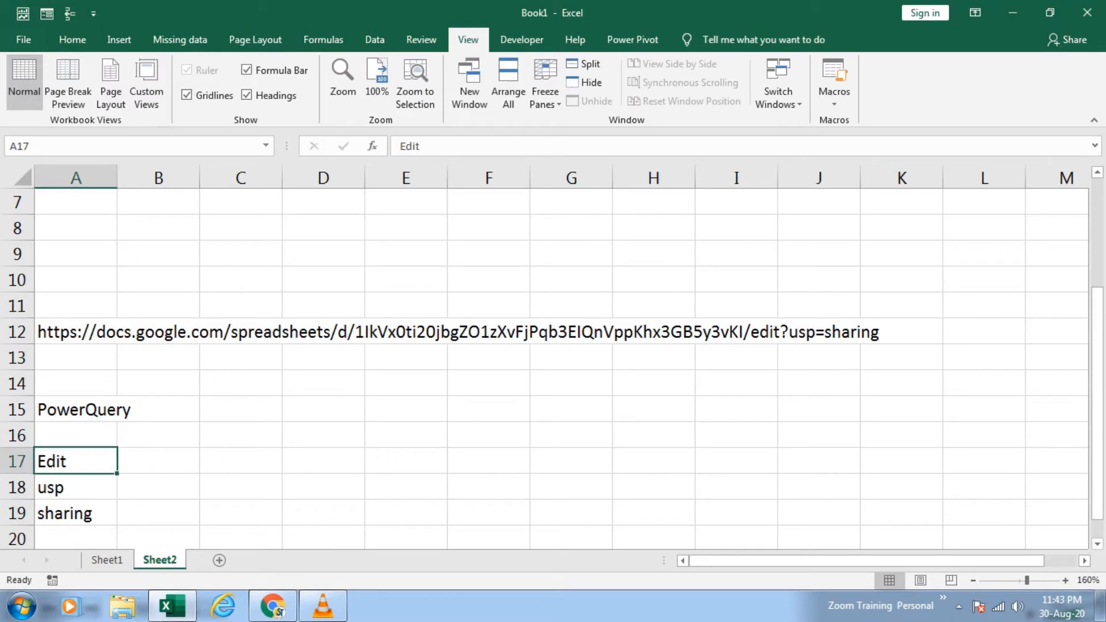
key(Right)
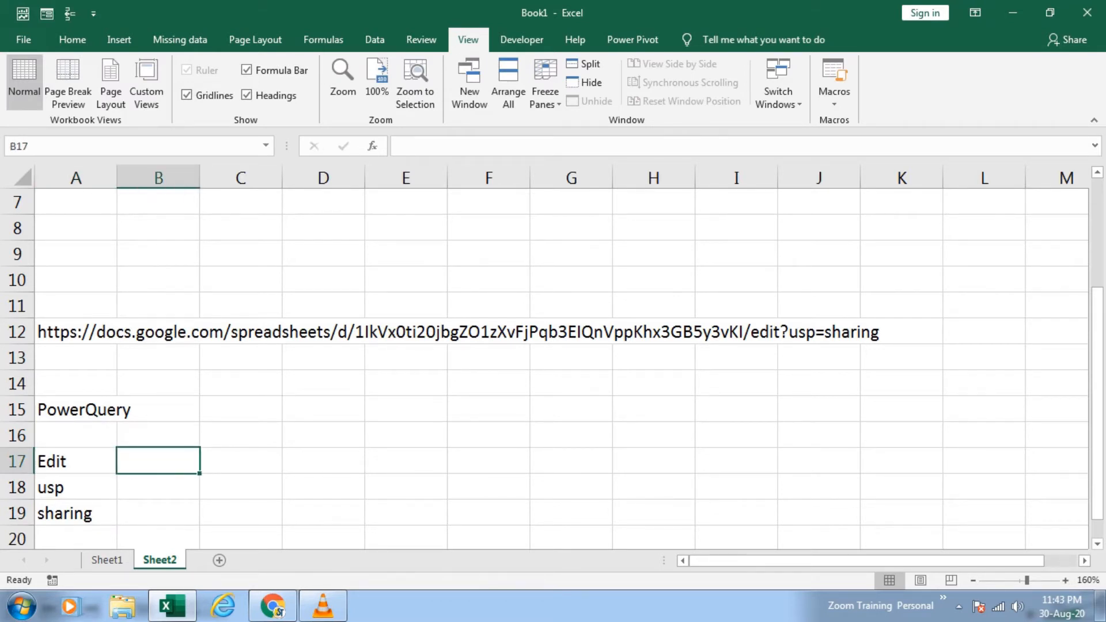
text(Export)
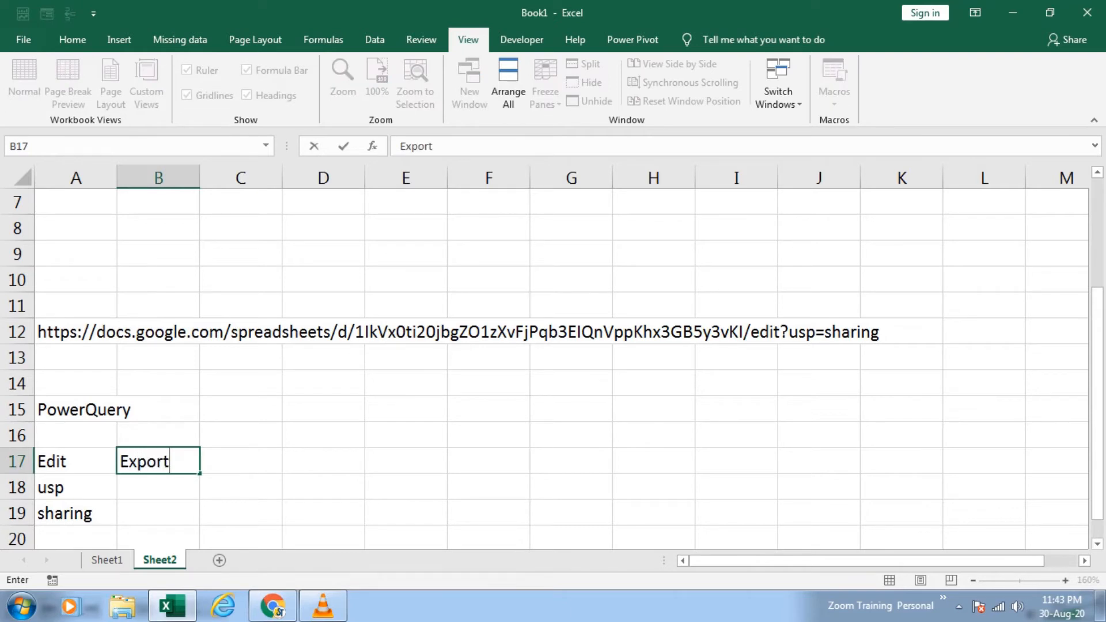
key(Return)
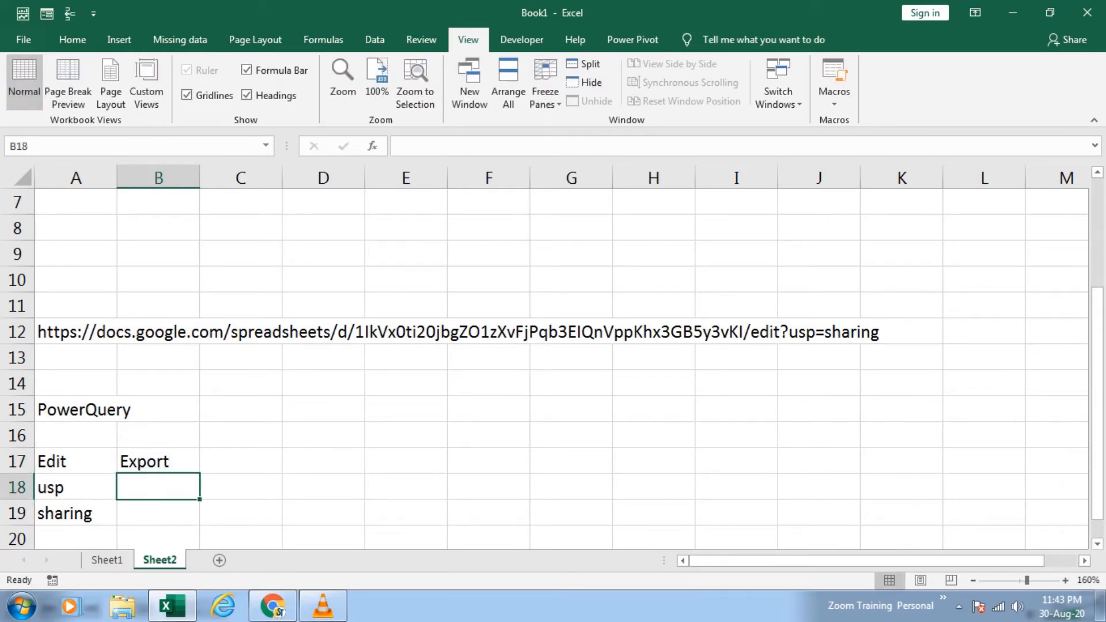
text(form,at)
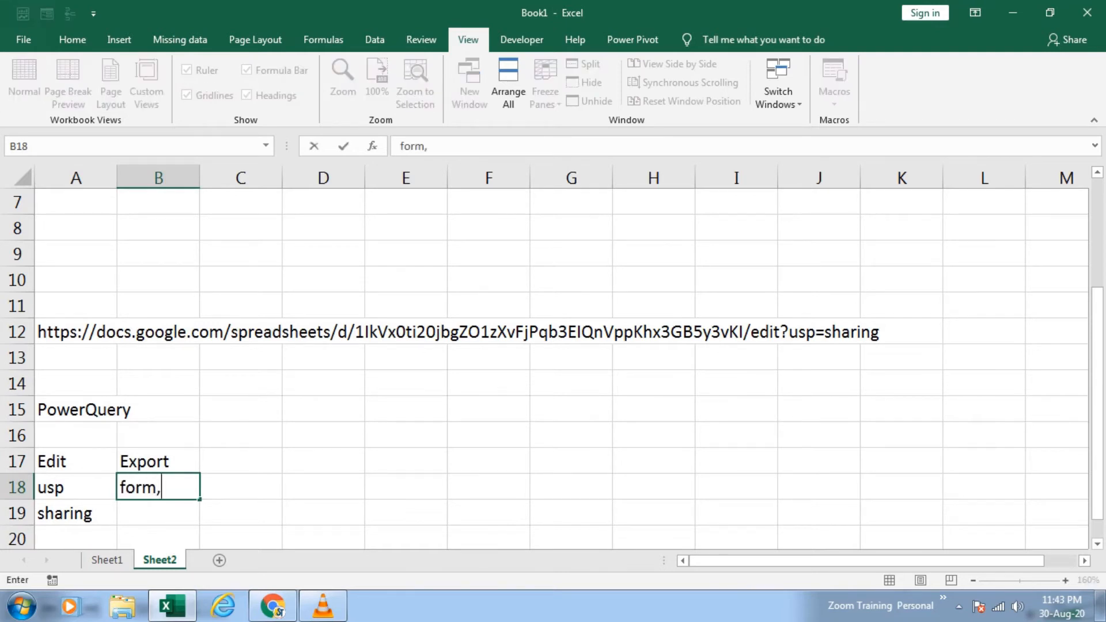
key(BackSpace)
key(BackSpace)
key(BackSpace)
text(at)
key(Return)
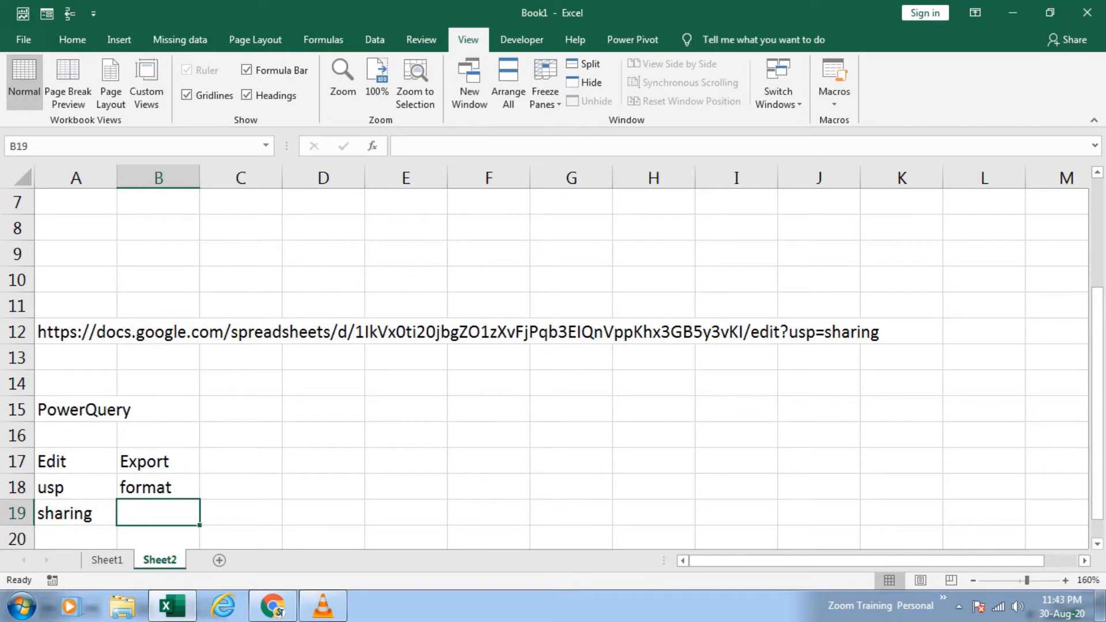
text(xlsx)
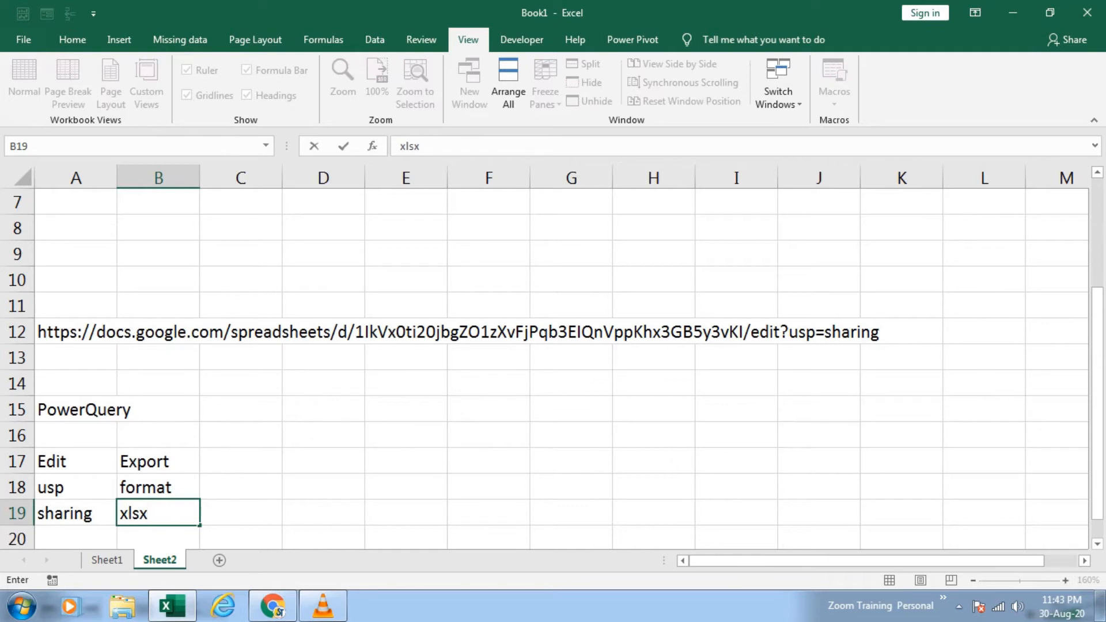
key(Return)
Step: Replace edit with export in the Google Sheets link in cell A12
click(75, 305)
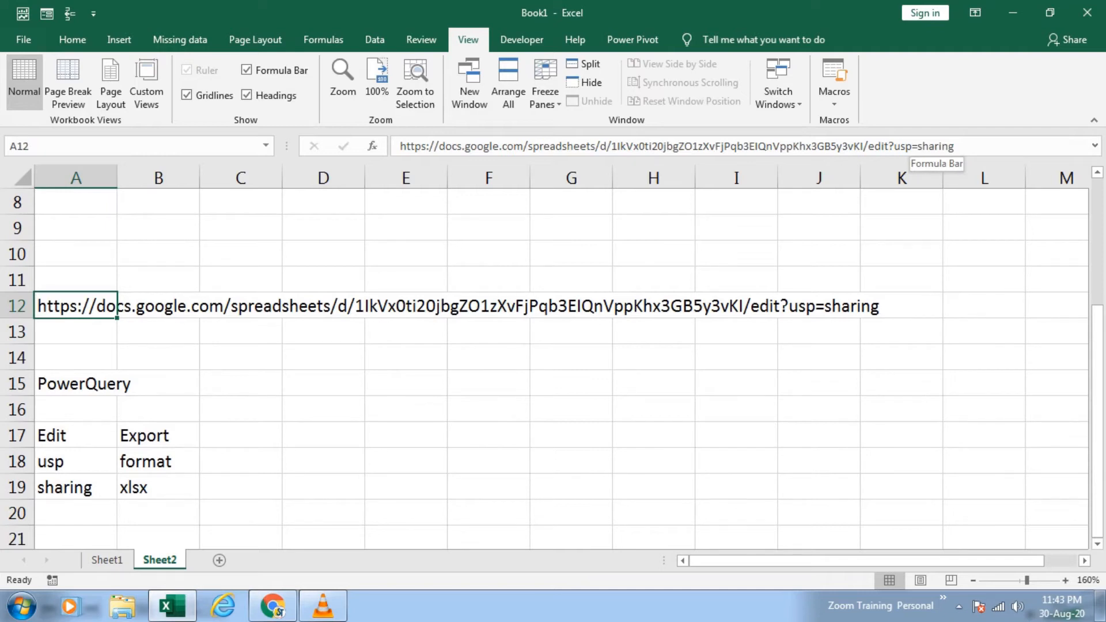
click(889, 146)
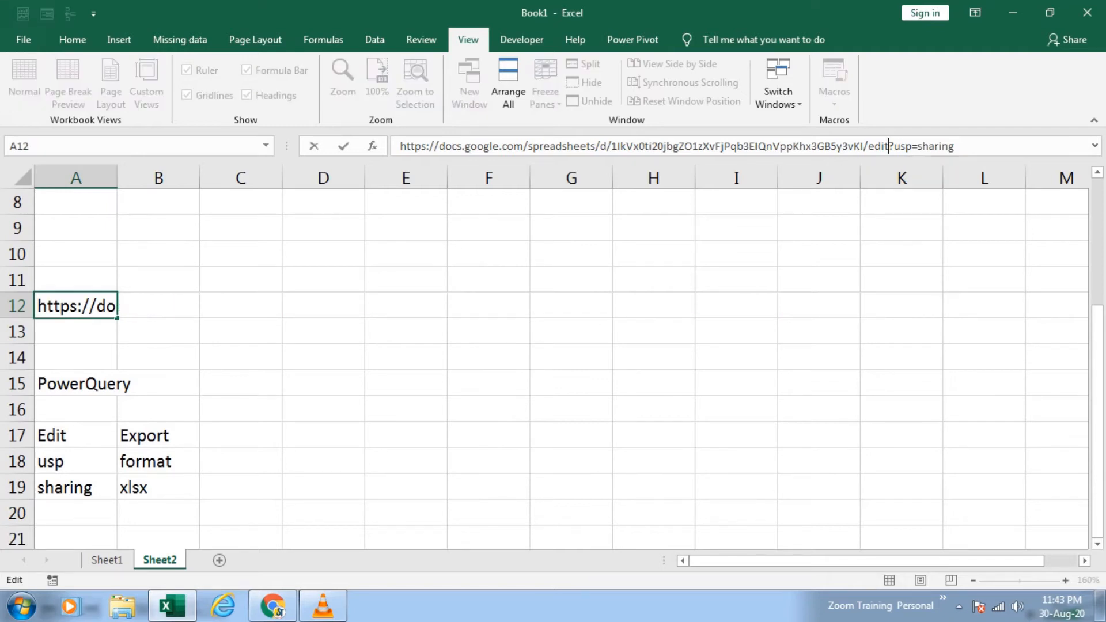
key(BackSpace)
key(BackSpace)
key(BackSpace)
key(BackSpace)
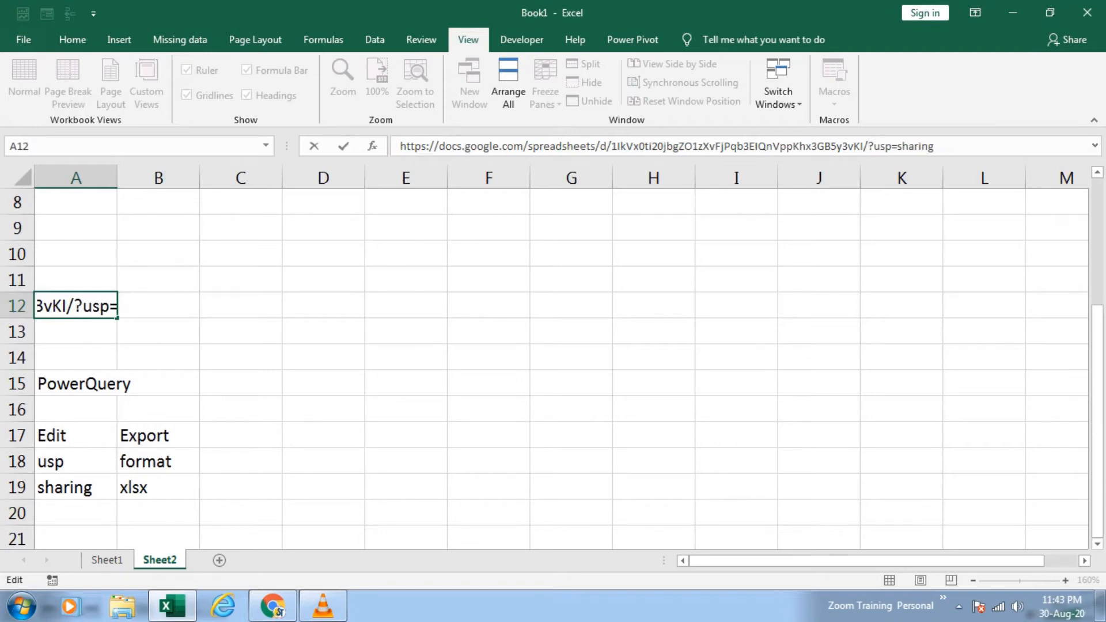
text(ex)
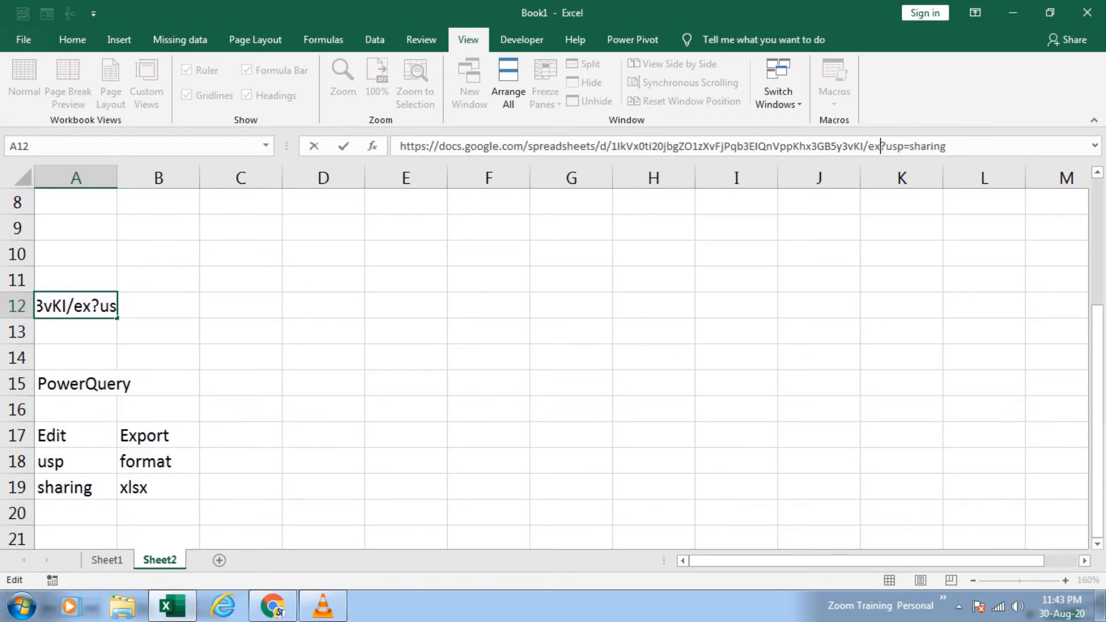
text(port)
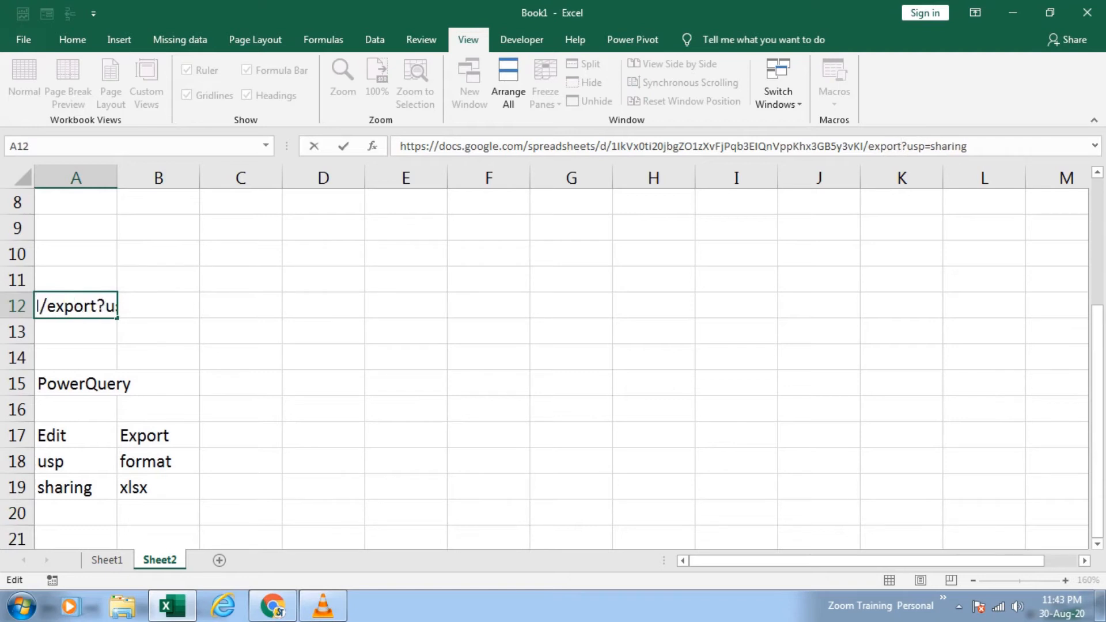
Step: Replace usp with format in the link's query part in cell A12
key(BackSpace)
key(BackSpace)
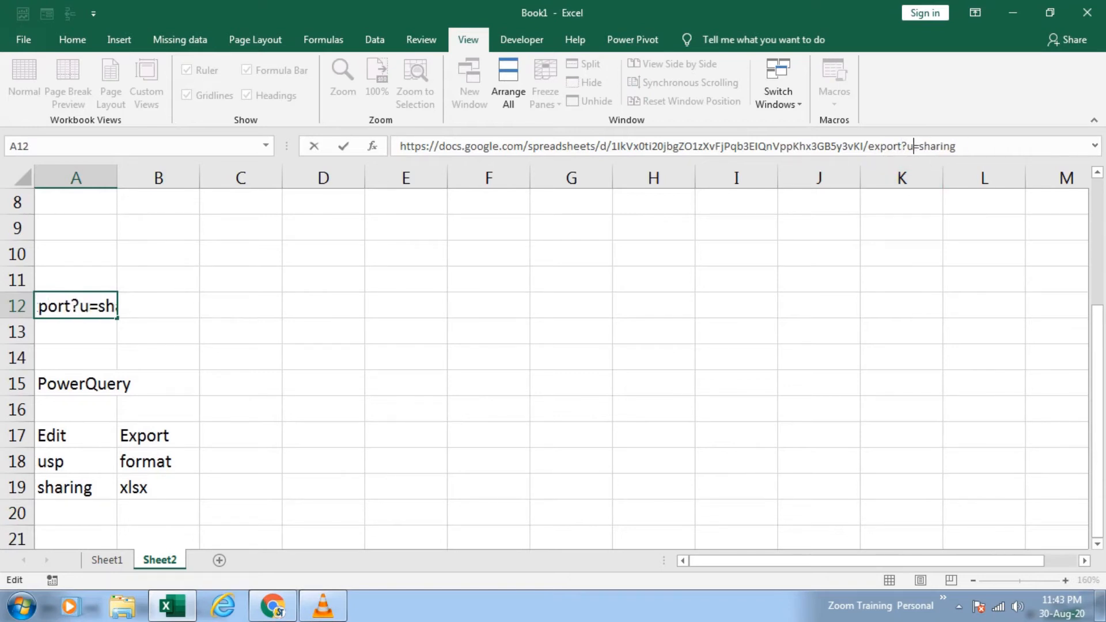
key(BackSpace)
text(for)
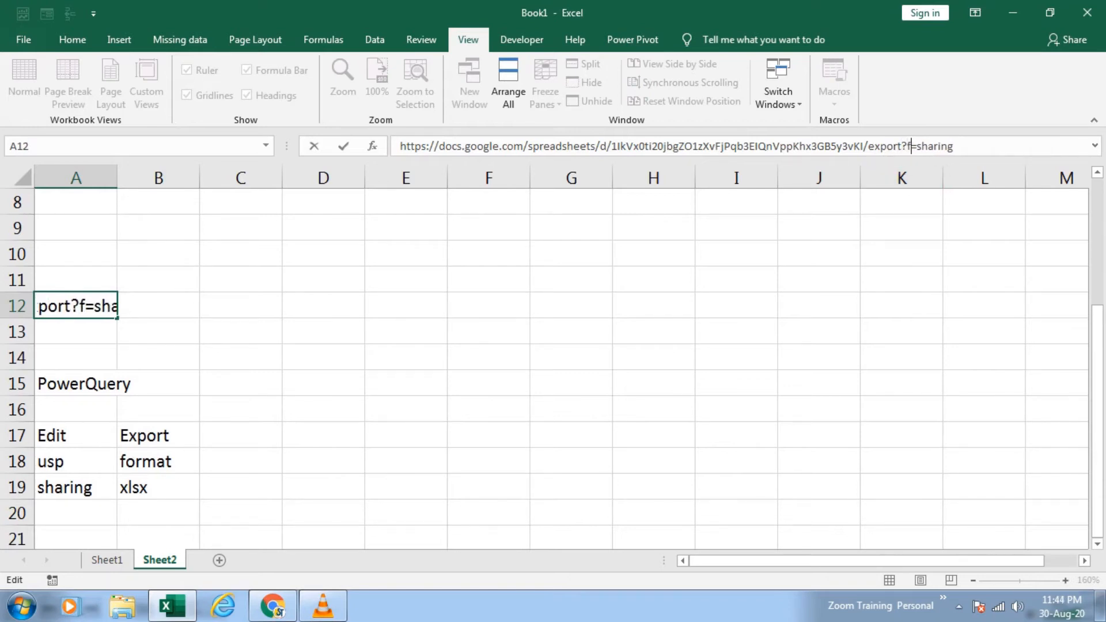
text(mat)
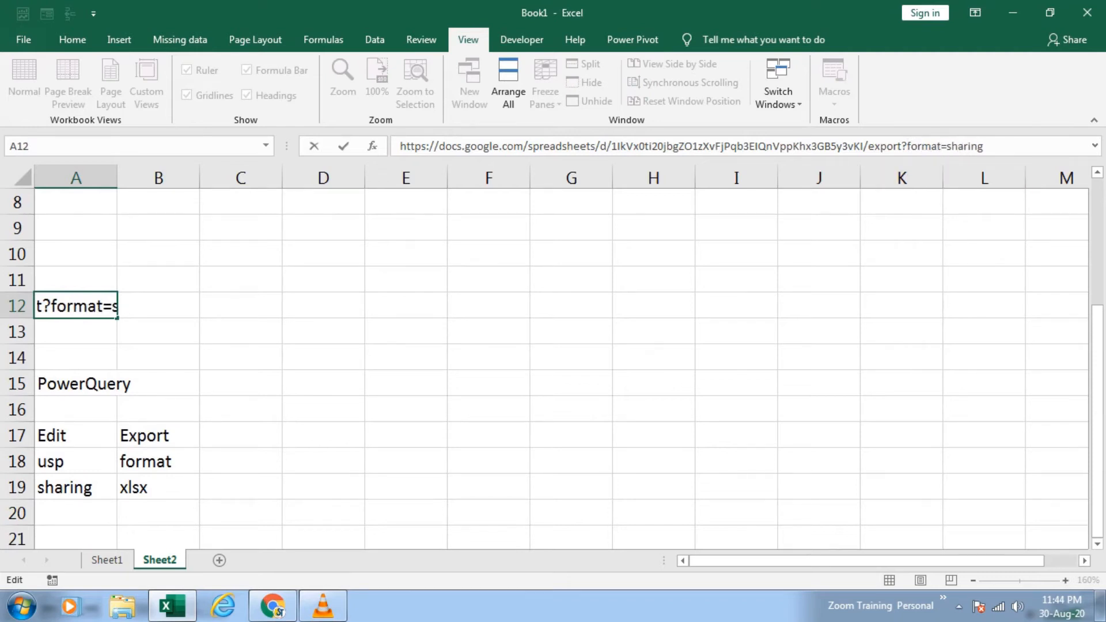
Step: Replace sharing with xlsx at the end of the link in A12 and commit the edited link
key(End)
key(BackSpace)
key(BackSpace)
key(BackSpace)
key(BackSpace)
key(BackSpace)
key(BackSpace)
key(BackSpace)
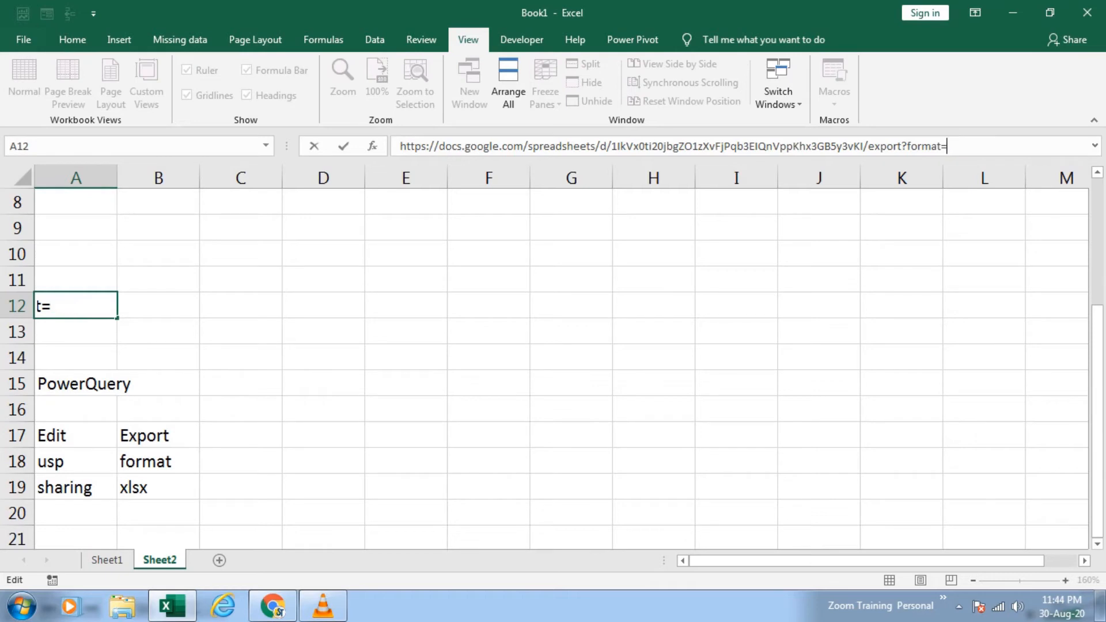
text(xlsx)
click(736, 462)
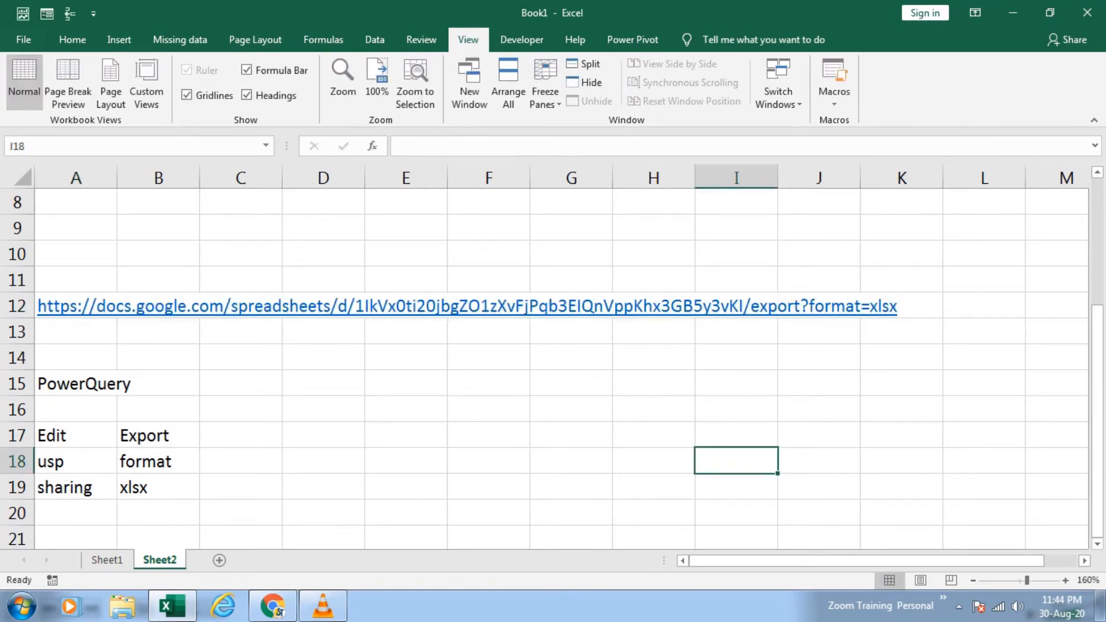
Step: Copy the full export link text from cell A12 and return to cell A1
click(76, 333)
key(Up)
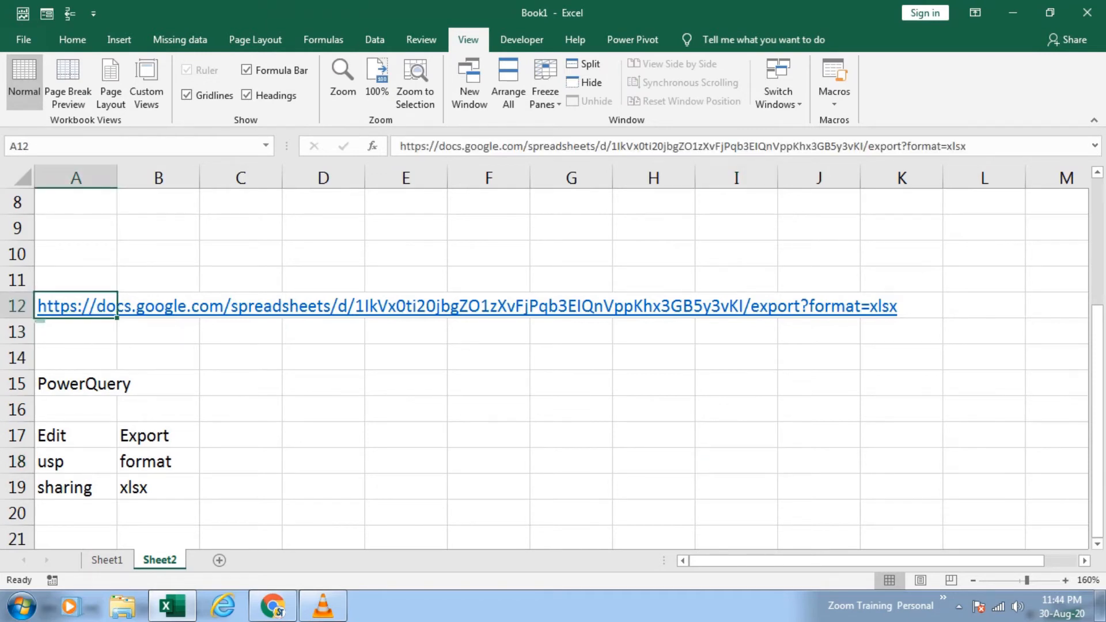
drag(970, 146, 400, 146)
key(ctrl+c)
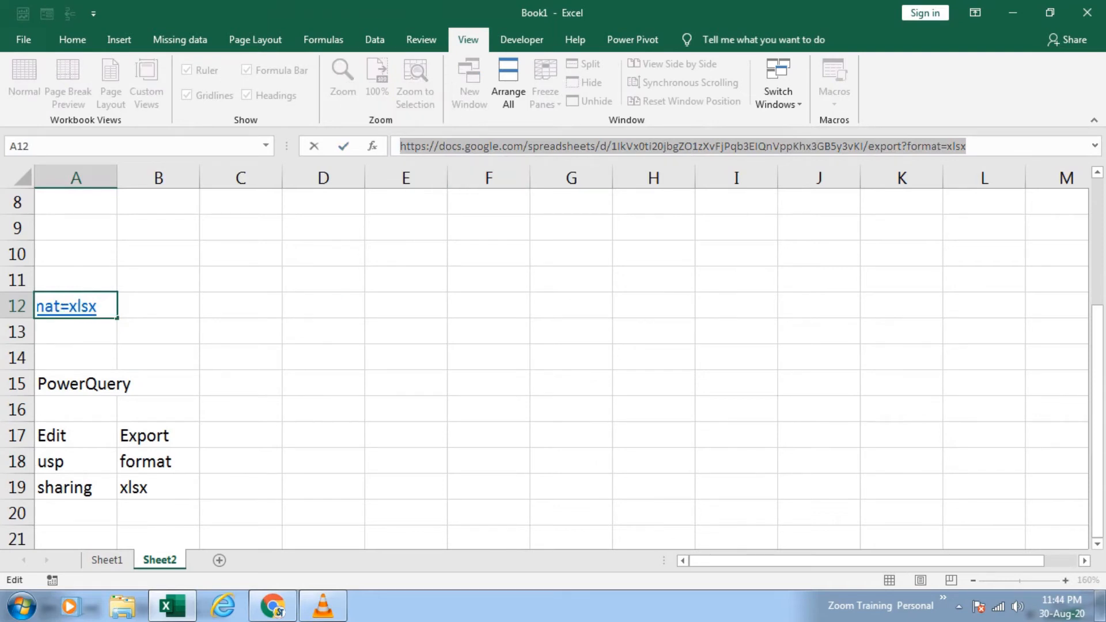
key(Escape)
key(ctrl+Home)
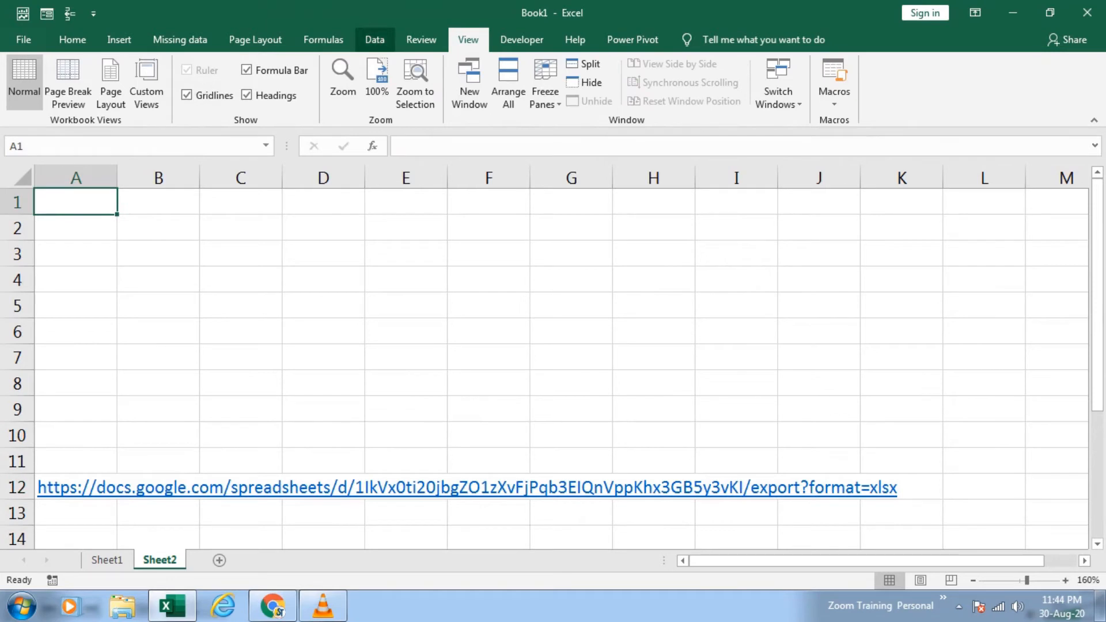
Step: Create a new Power Query from the web using the copied xlsx export link as the URL
click(374, 39)
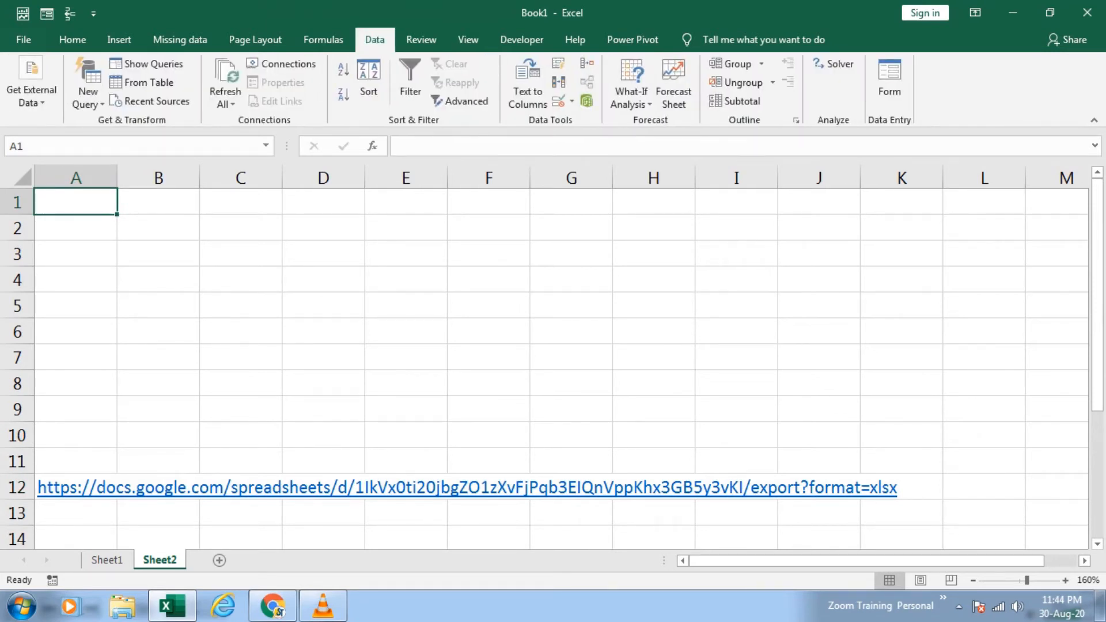
click(88, 95)
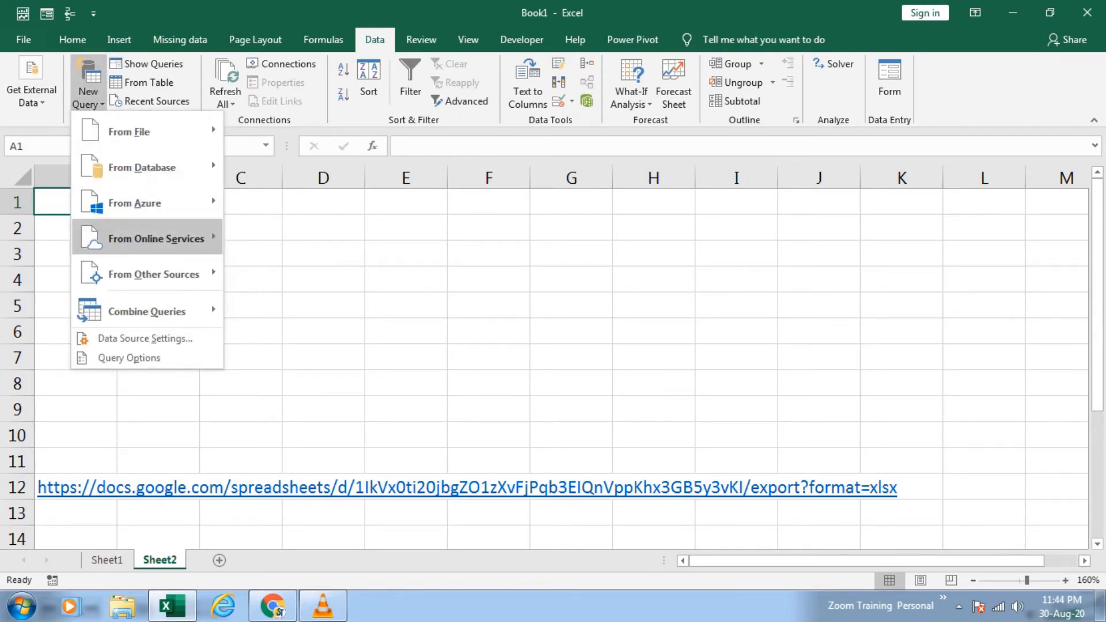
mouse_move(153, 274)
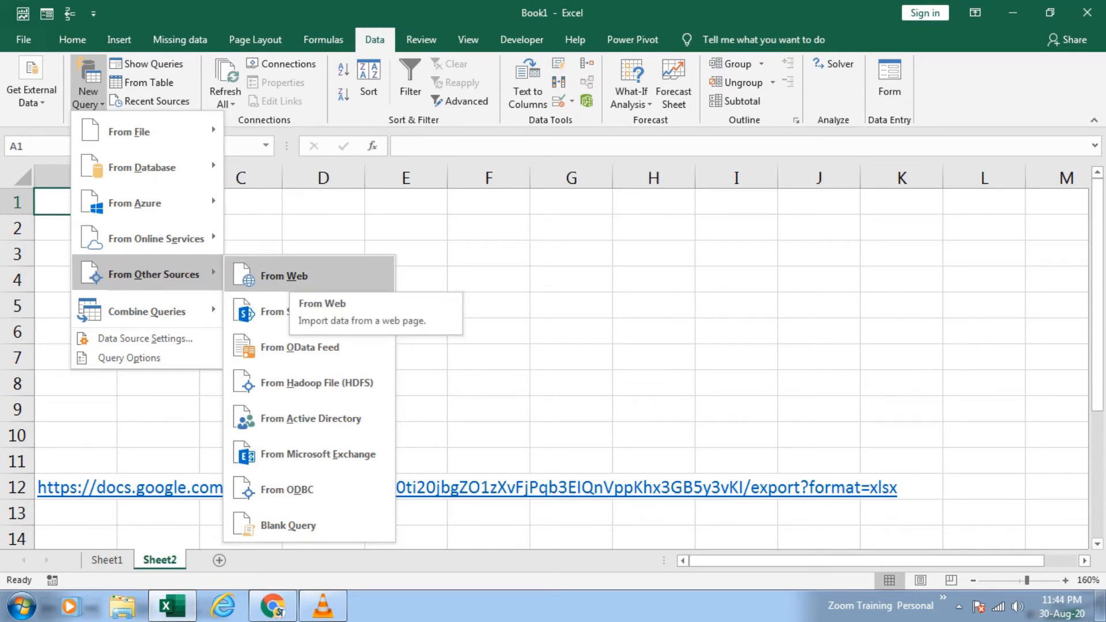
click(284, 276)
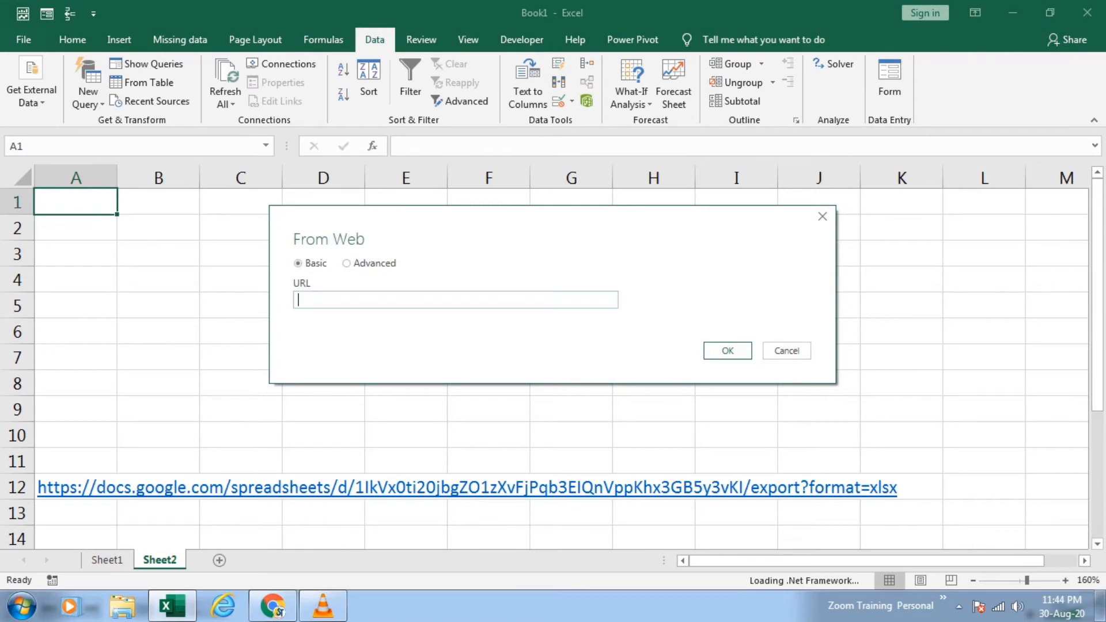
key(ctrl+v)
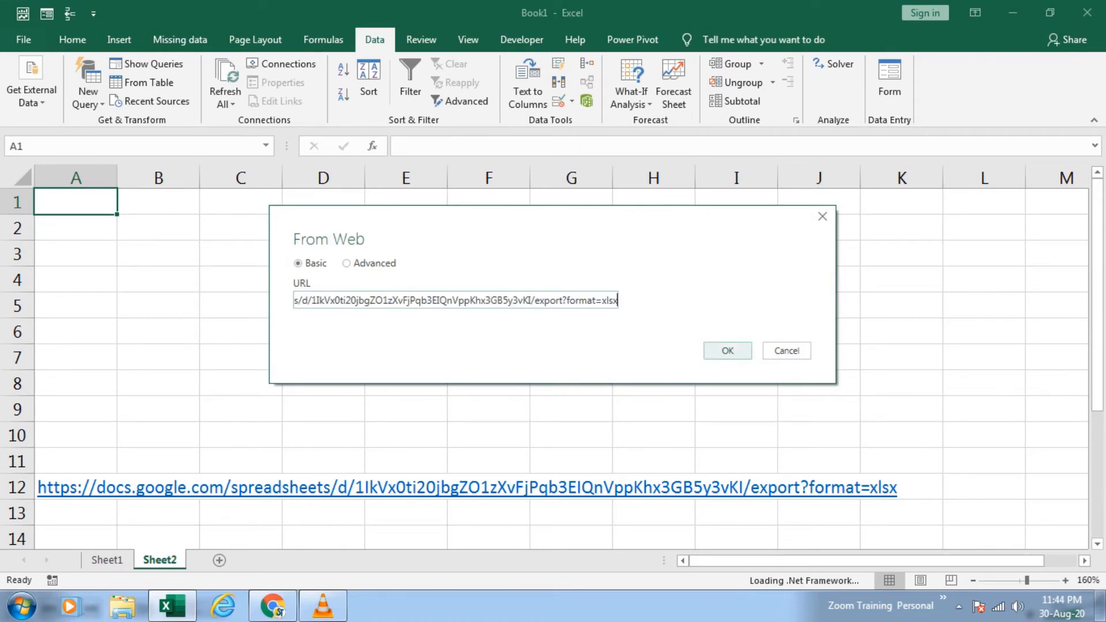
click(740, 350)
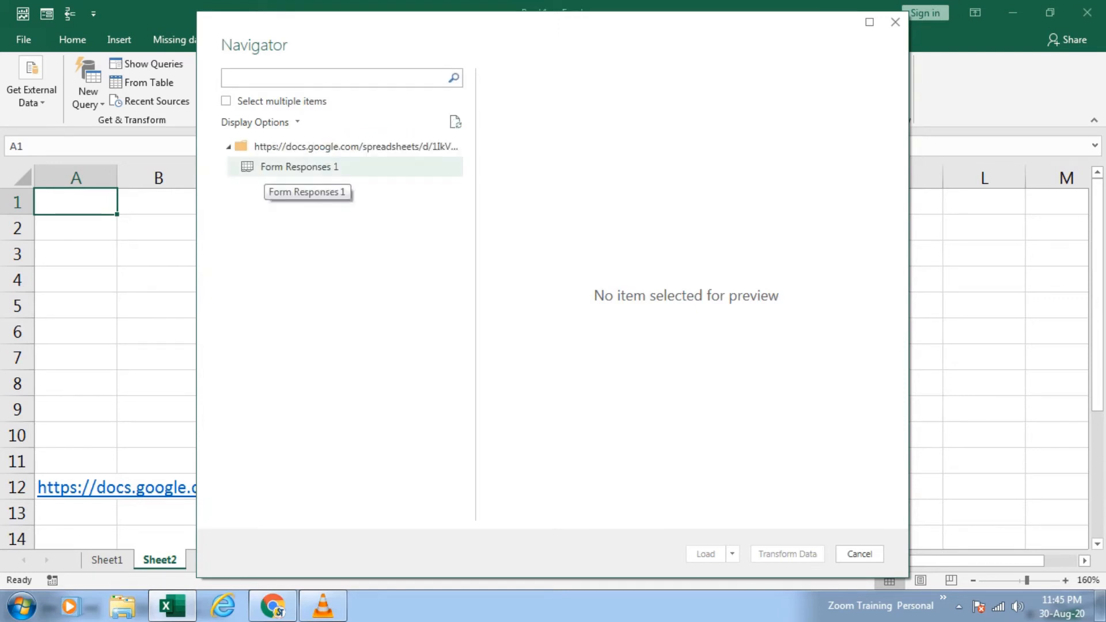
Step: Open the Form Responses 1 table in the Power Query Editor and load it into a new worksheet
click(266, 168)
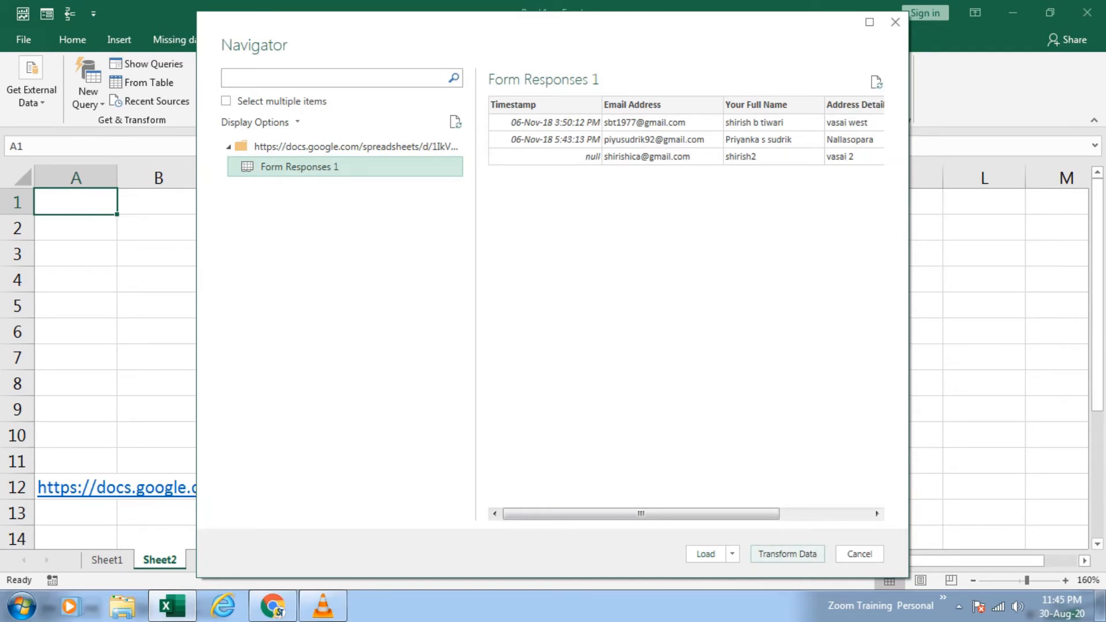
click(787, 554)
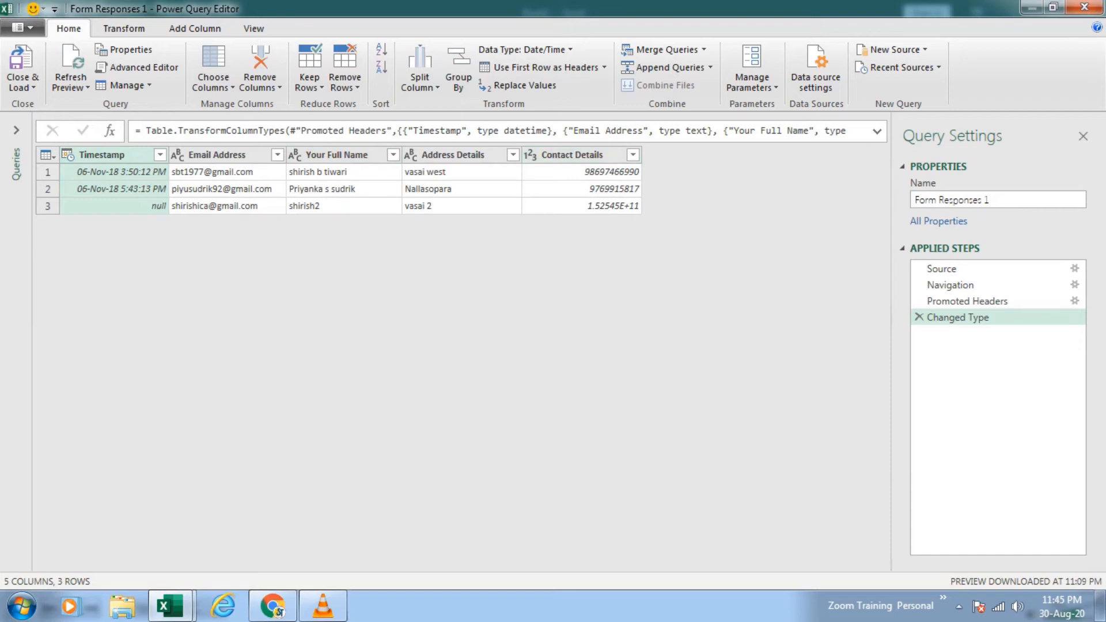
click(22, 87)
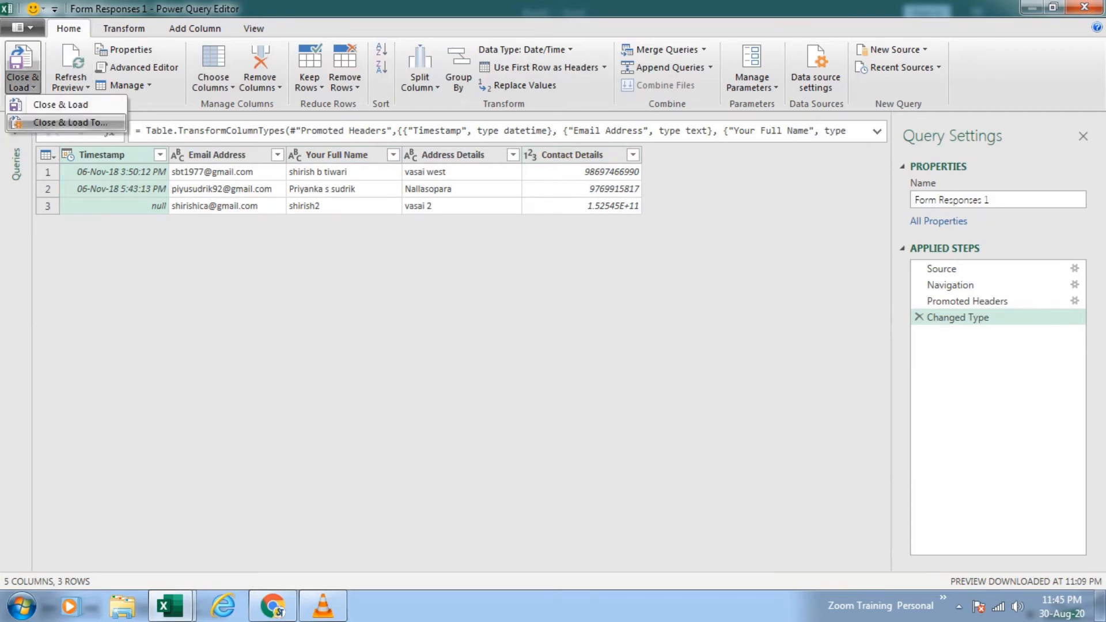
click(61, 104)
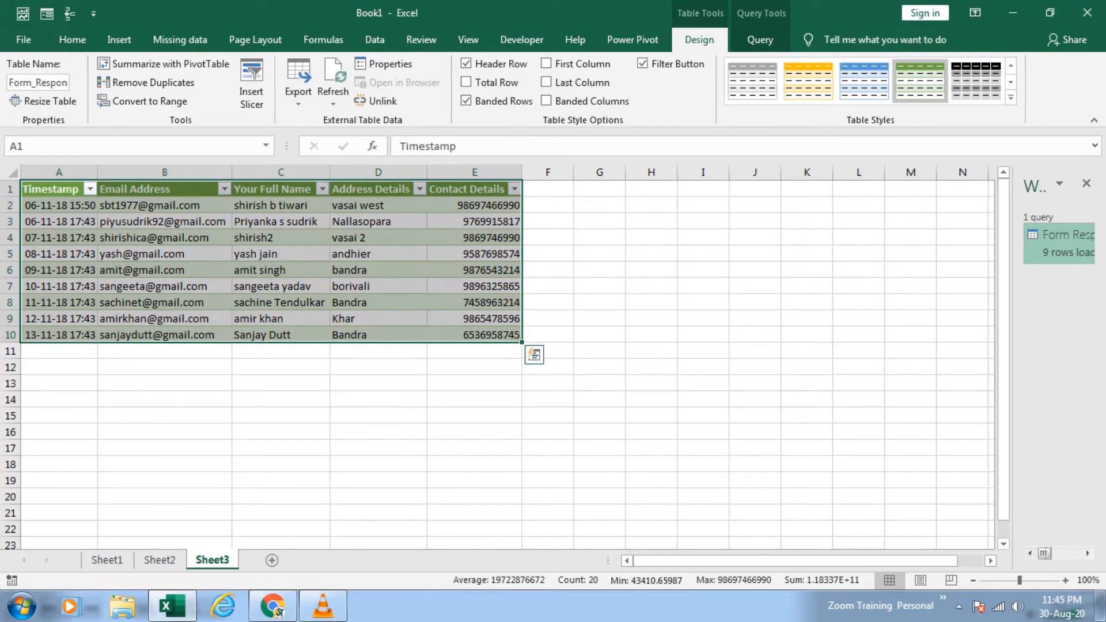
click(280, 399)
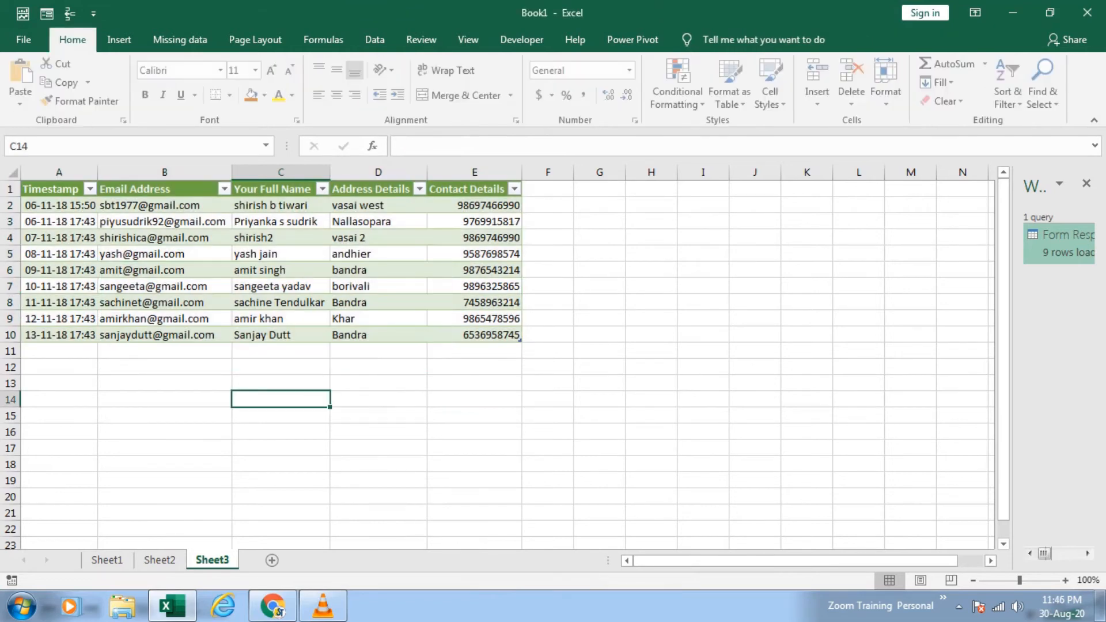
Step: Switch to the responses sheet in Chrome and autofill the timestamp from A10 down into A11
mouse_move(272, 606)
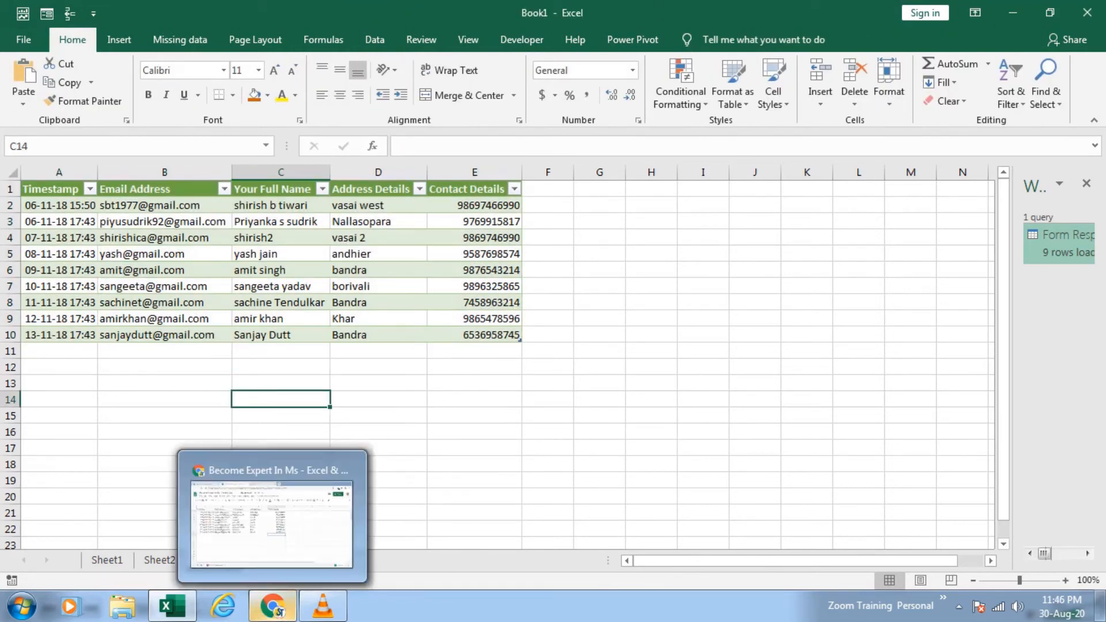
click(272, 518)
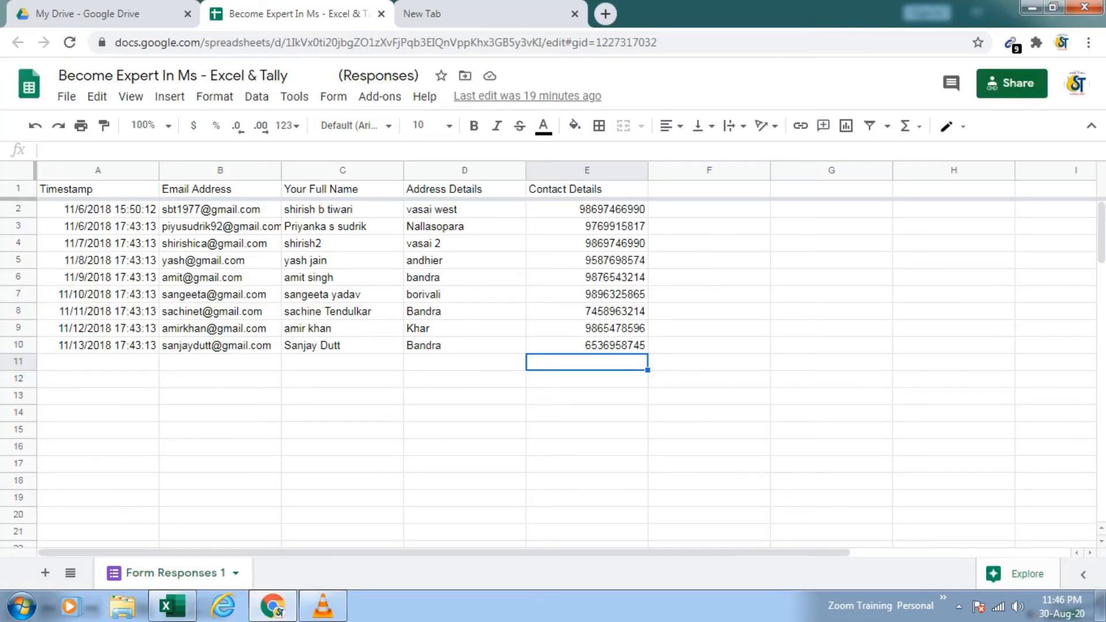
click(97, 345)
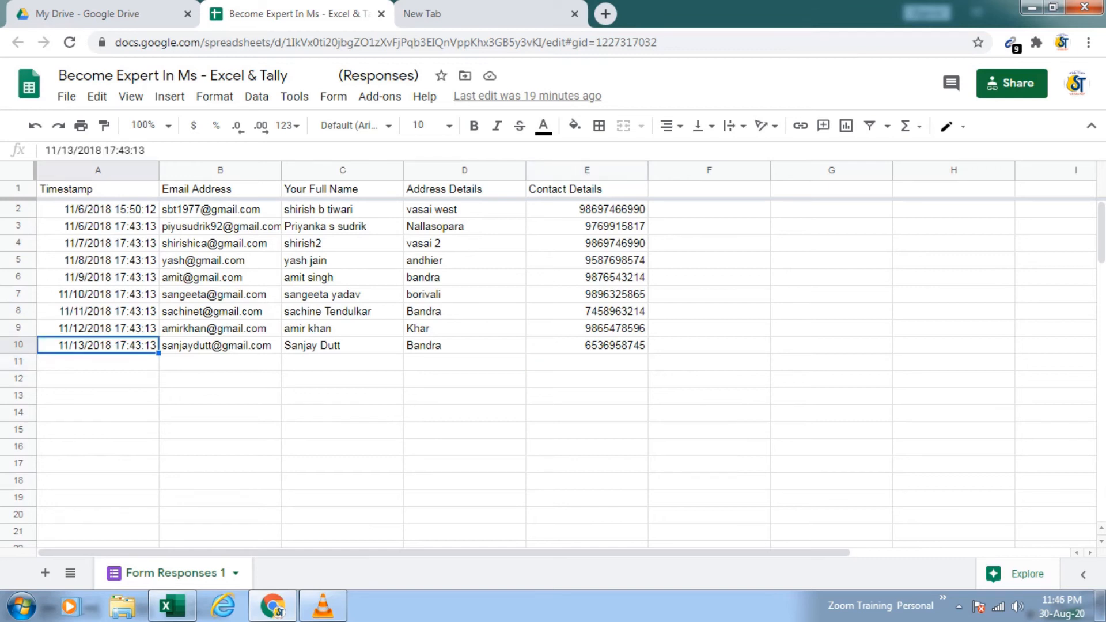
drag(159, 353, 159, 365)
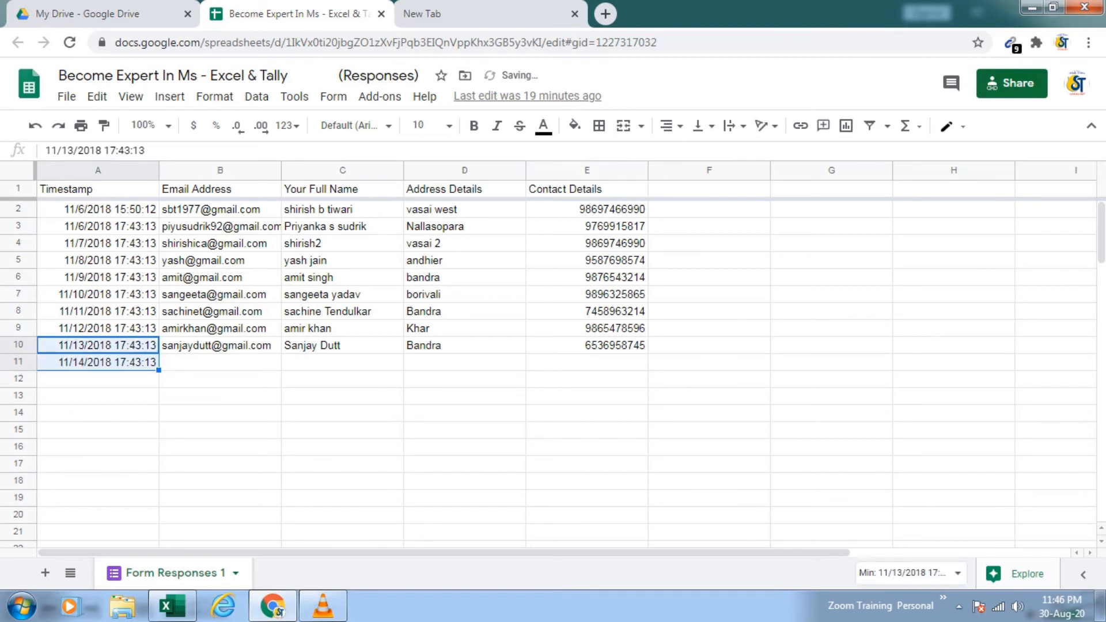
Step: Enter the new respondent's email address in cell B11
click(220, 362)
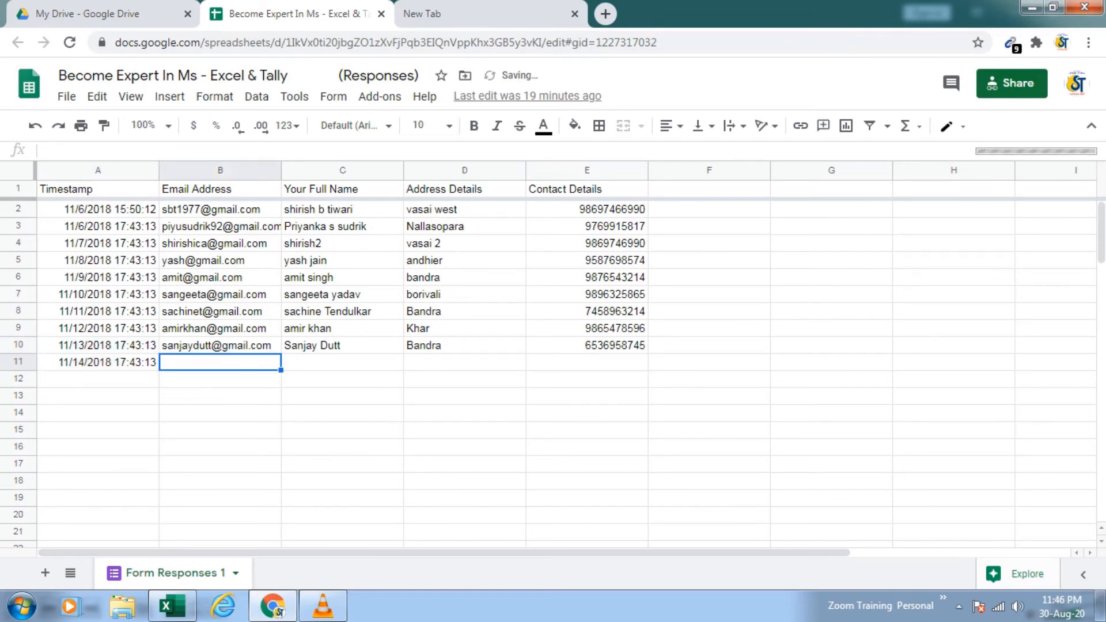
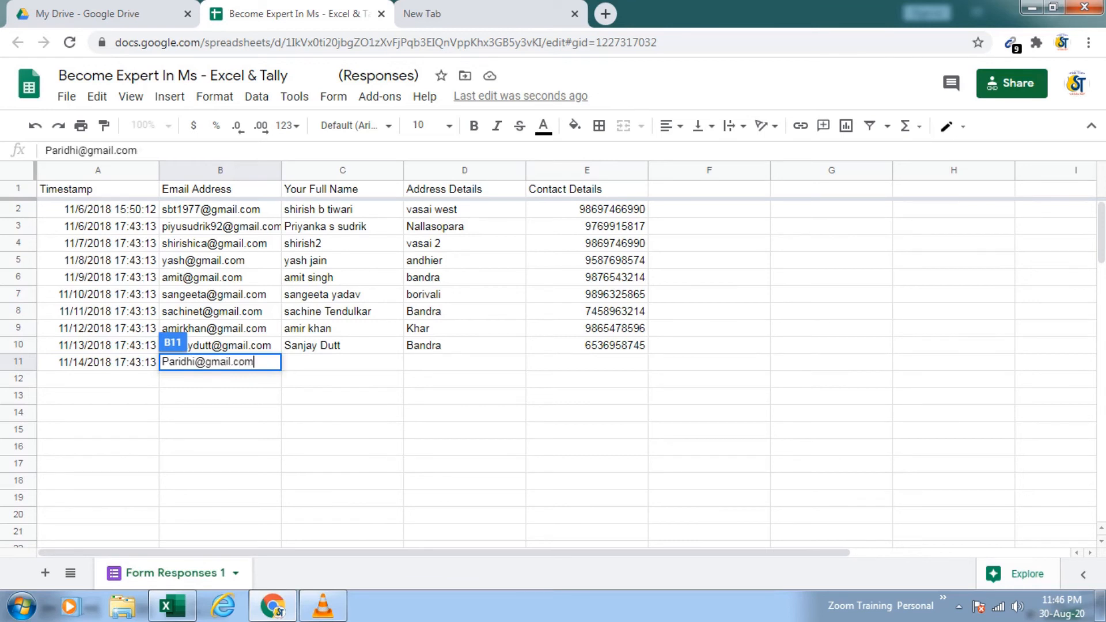
key(Tab)
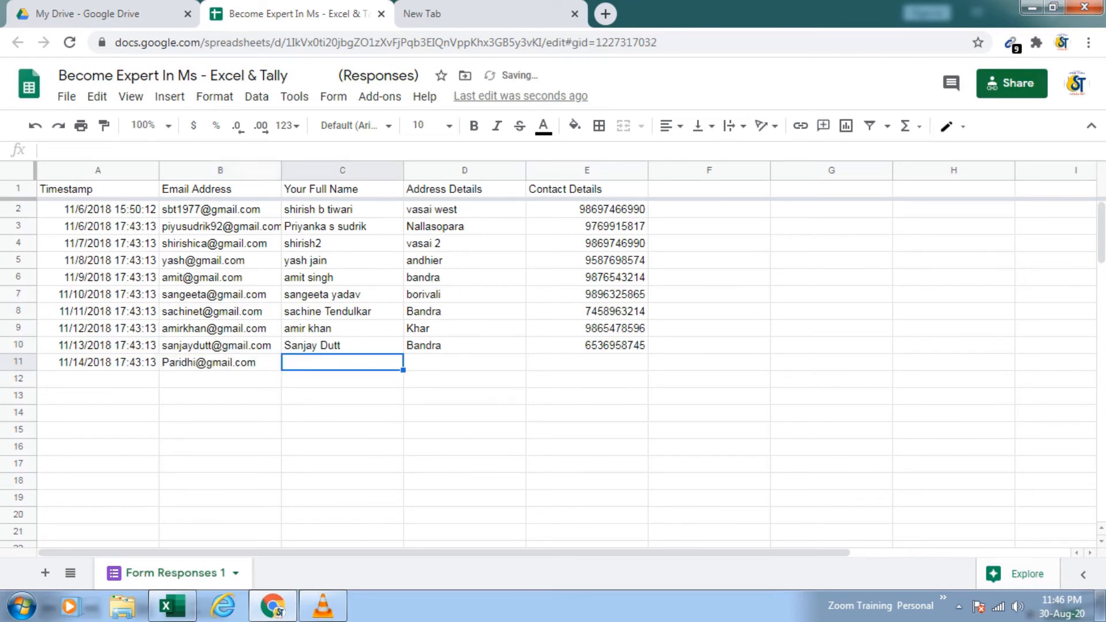
Step: Fill in the new respondent's name in C11 and address details in D11
text(Parid)
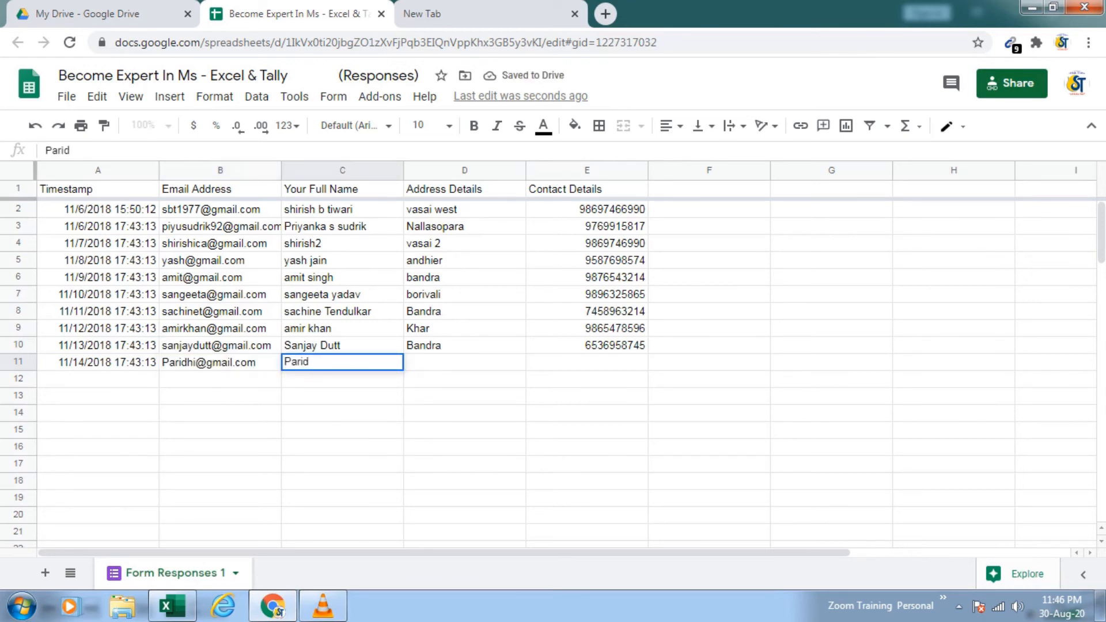
text(hi)
key(Tab)
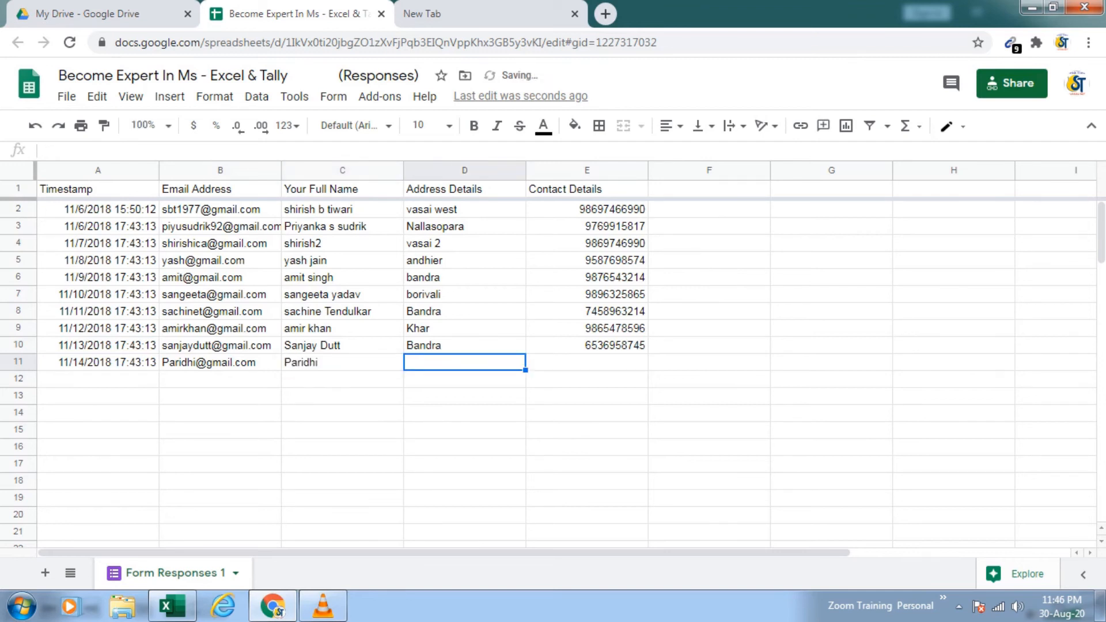
text(Vasai)
key(Tab)
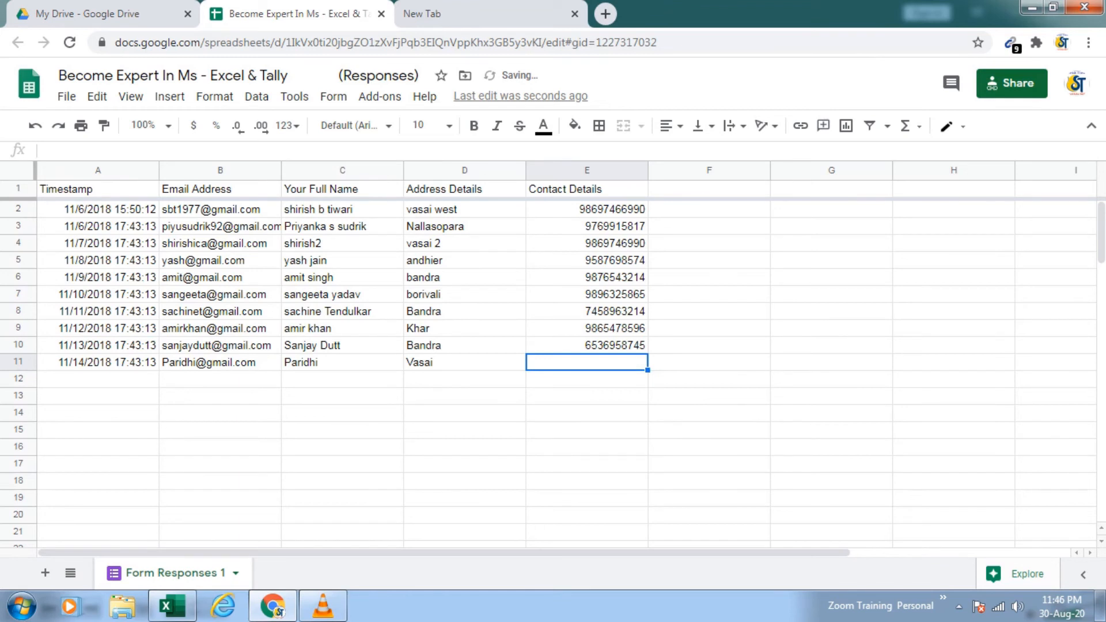
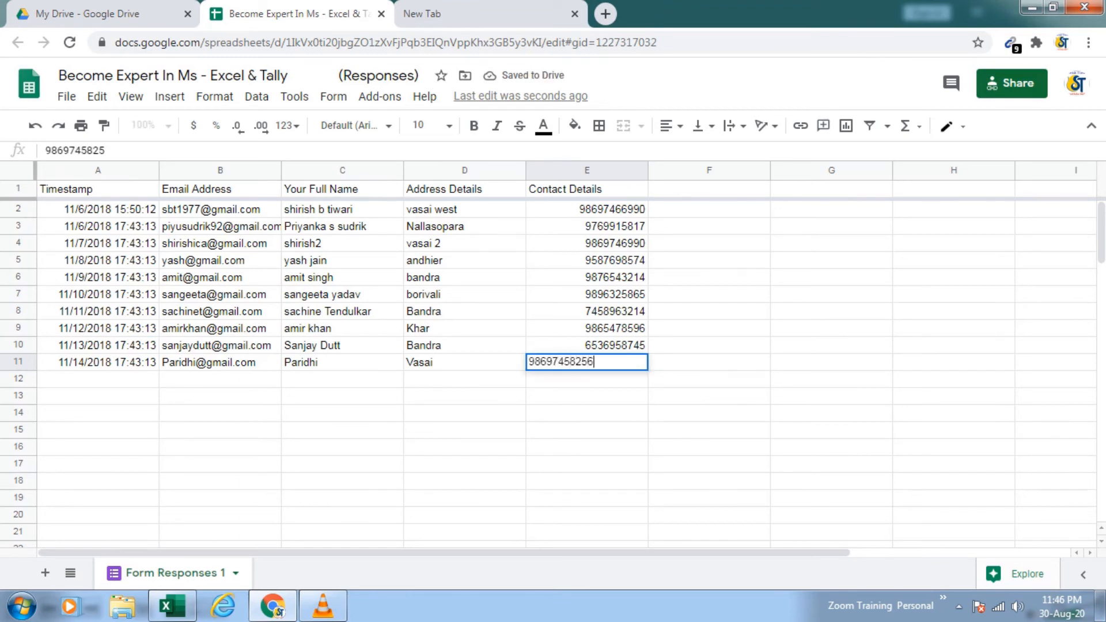
Step: Enter the new respondent's contact number in cell E11
key(Return)
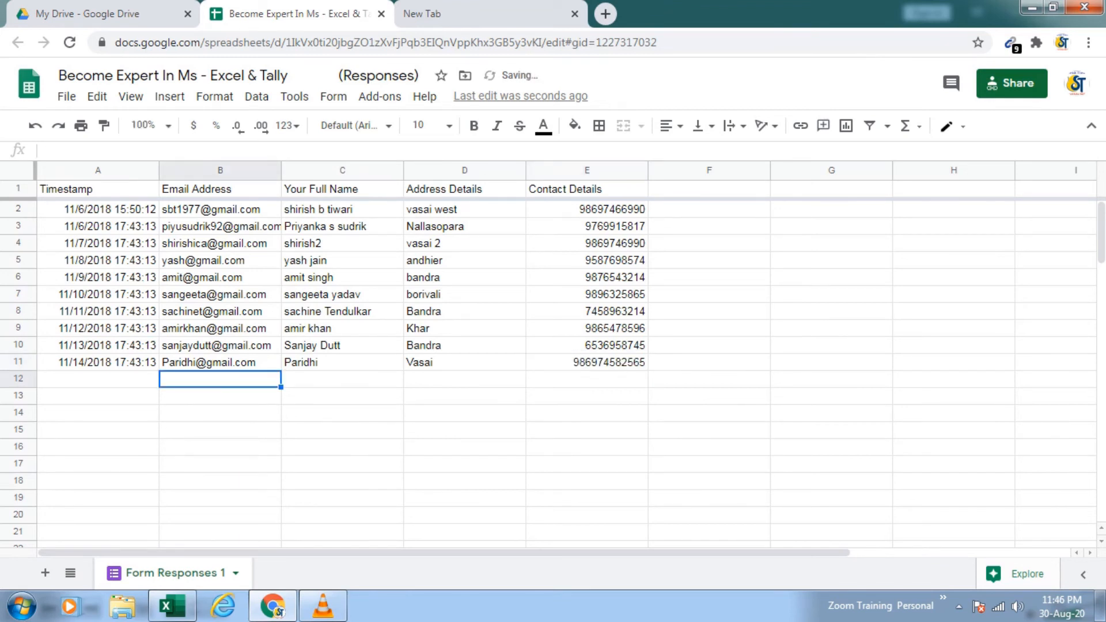
Step: Remove the extra last digit from the contact number in E11
click(586, 362)
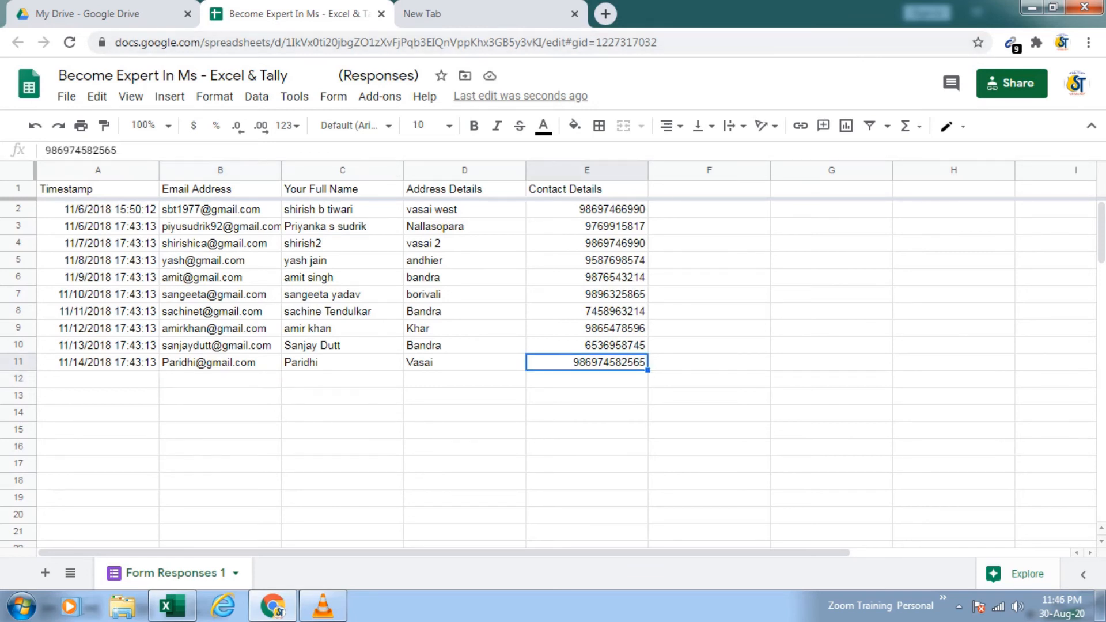
click(118, 150)
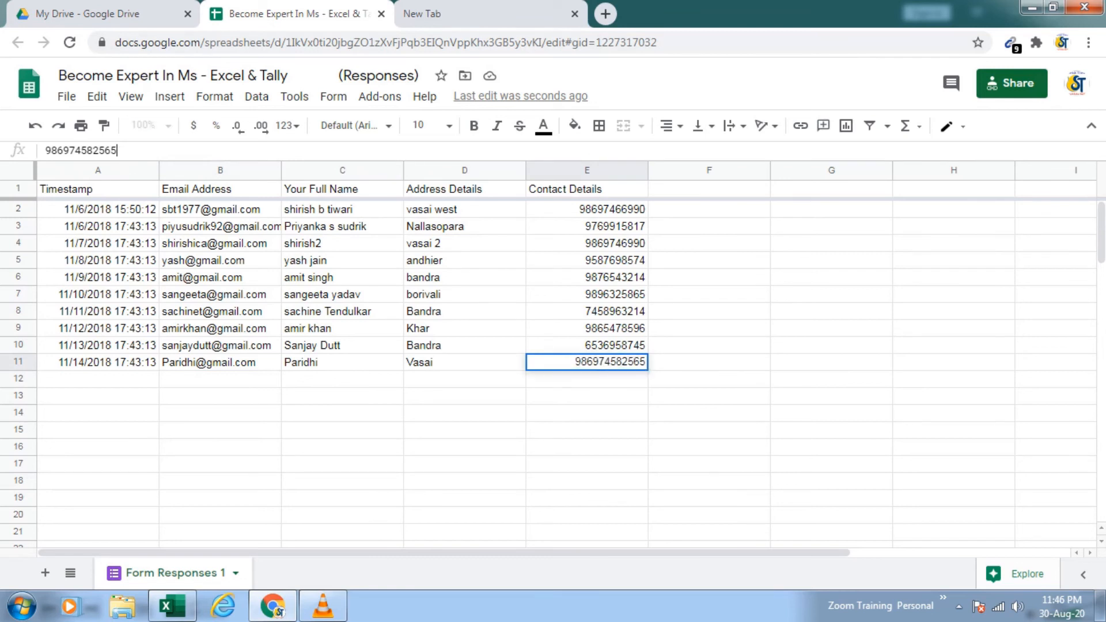
key(BackSpace)
key(BackSpace)
click(342, 464)
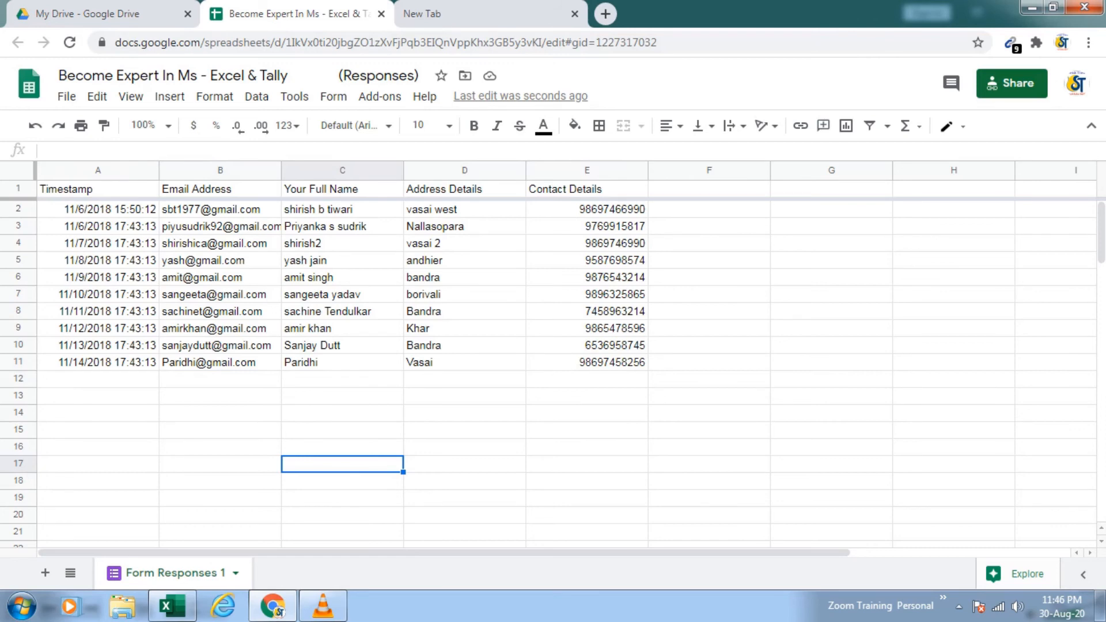
Step: Switch to the Excel workbook and refresh the Form Responses query table on Sheet3
click(171, 606)
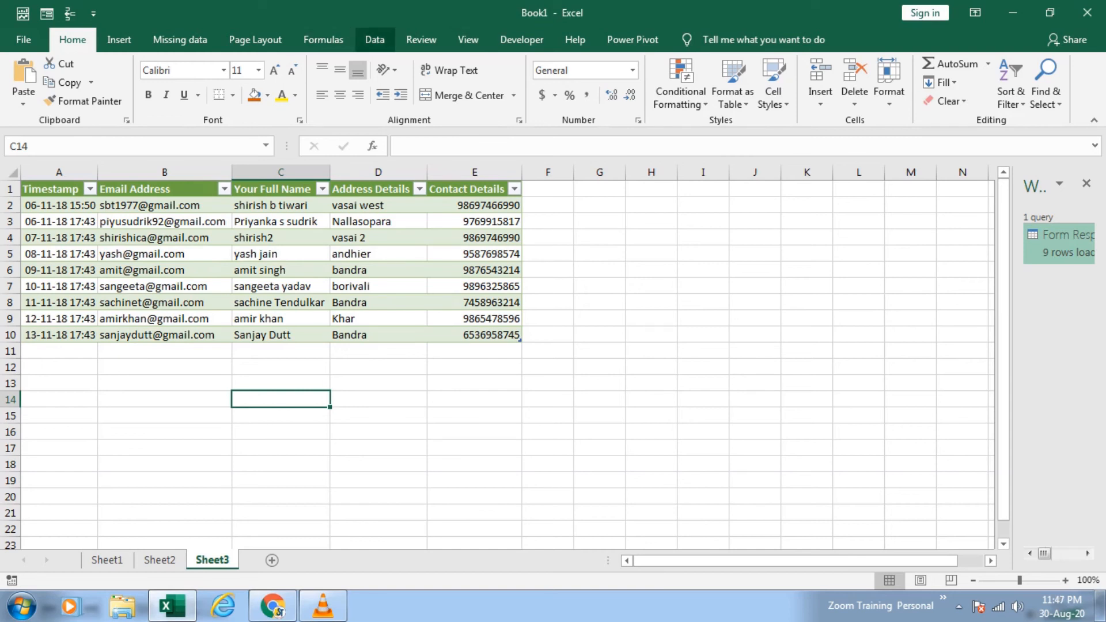
click(281, 270)
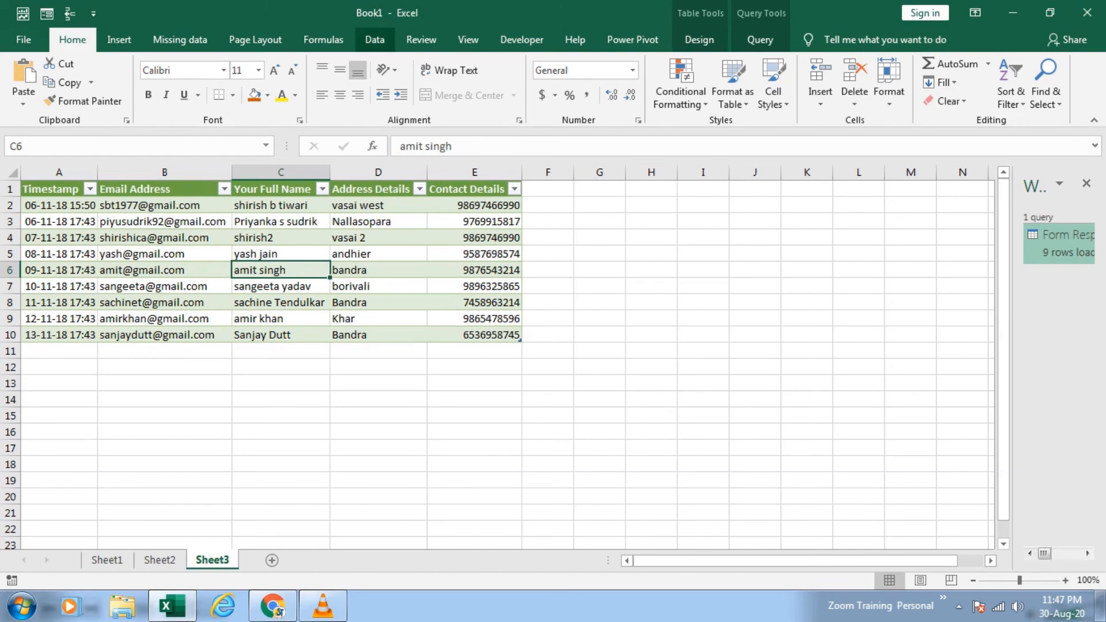
click(374, 40)
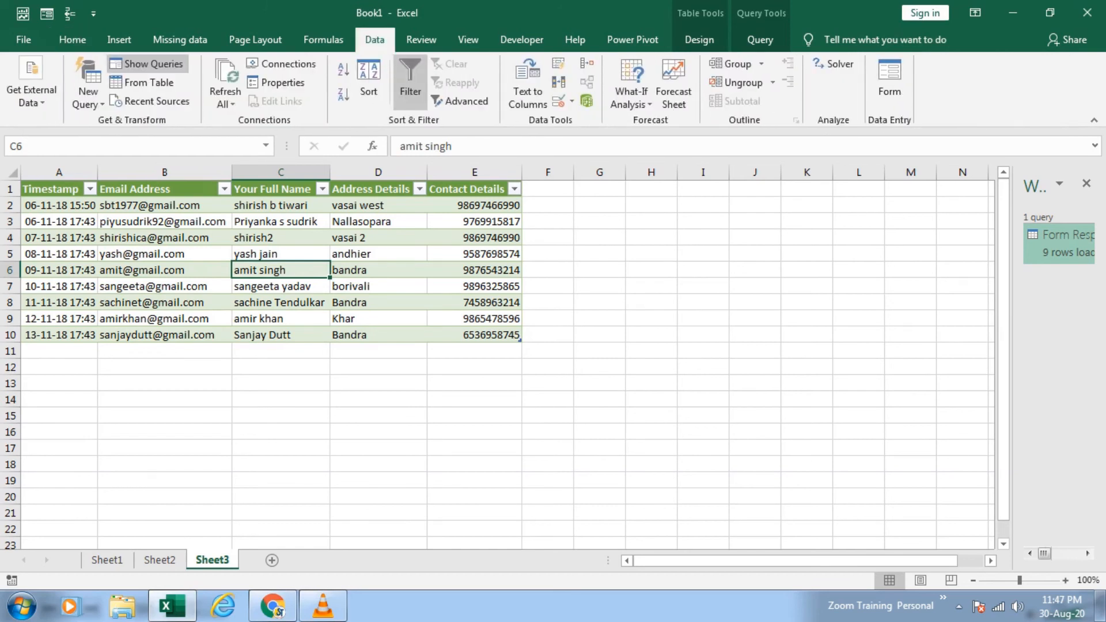
click(225, 101)
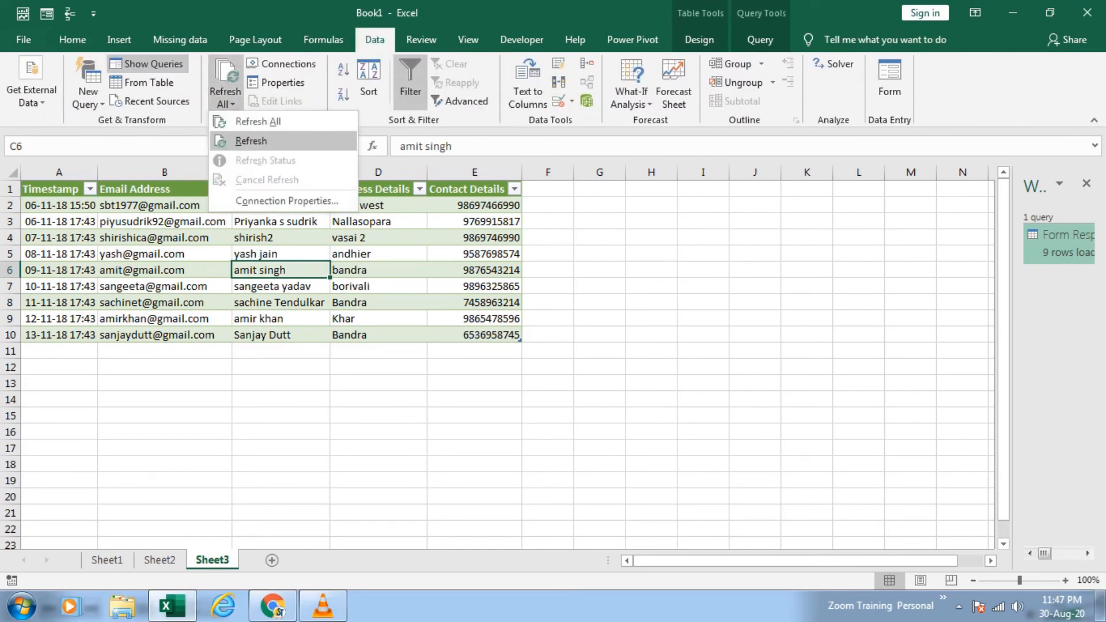
click(251, 141)
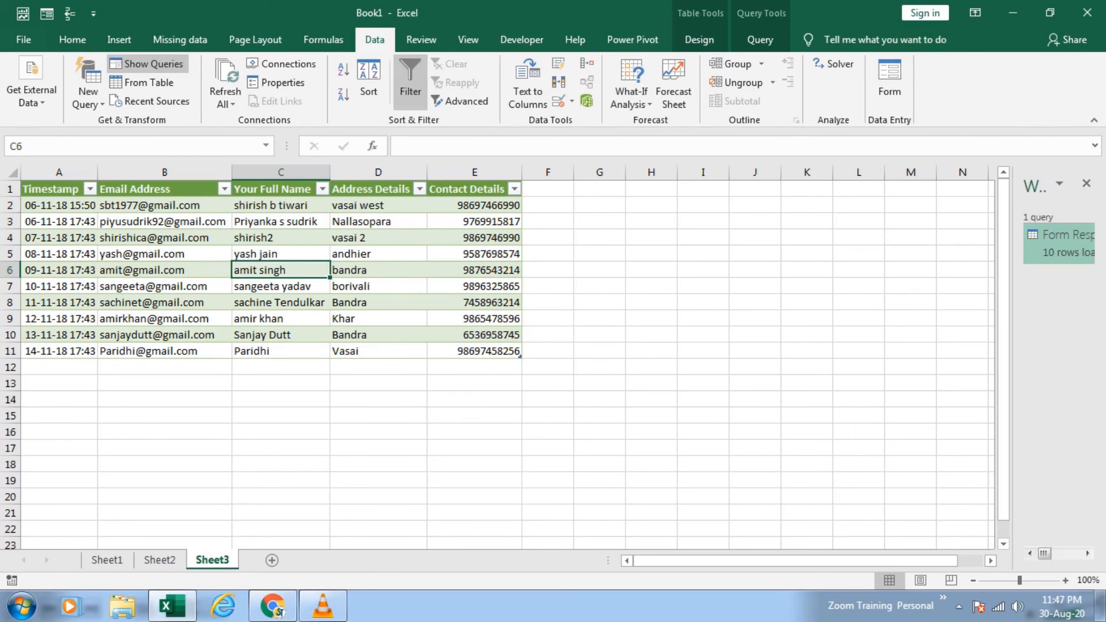
drag(59, 368, 475, 367)
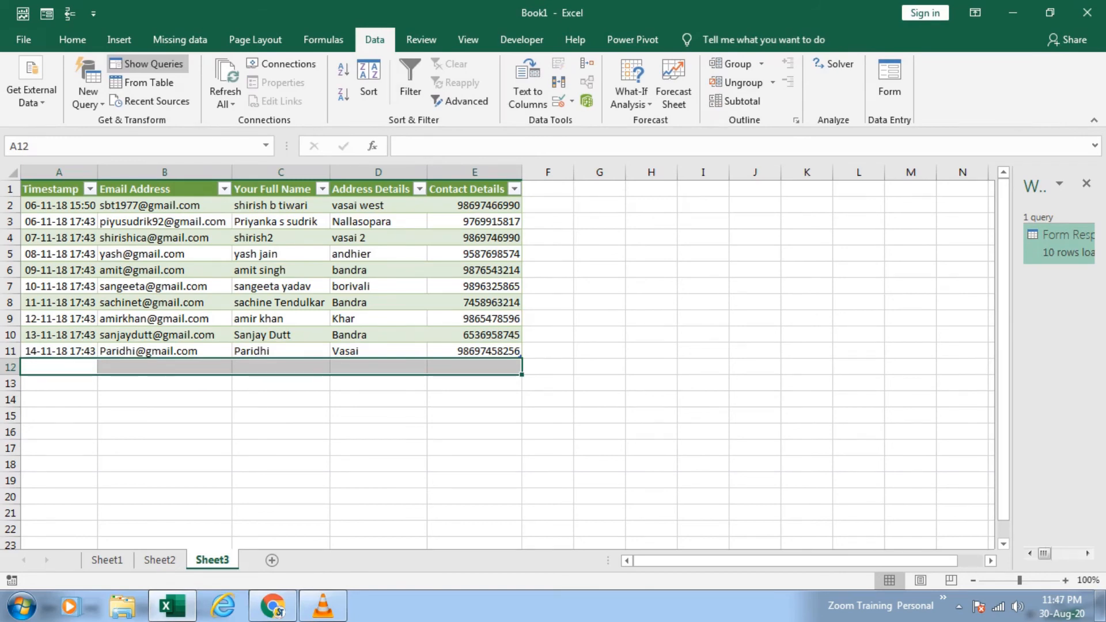
Step: Close the responses spreadsheet and My Drive pages in Chrome, and return to the Excel workbook
click(272, 606)
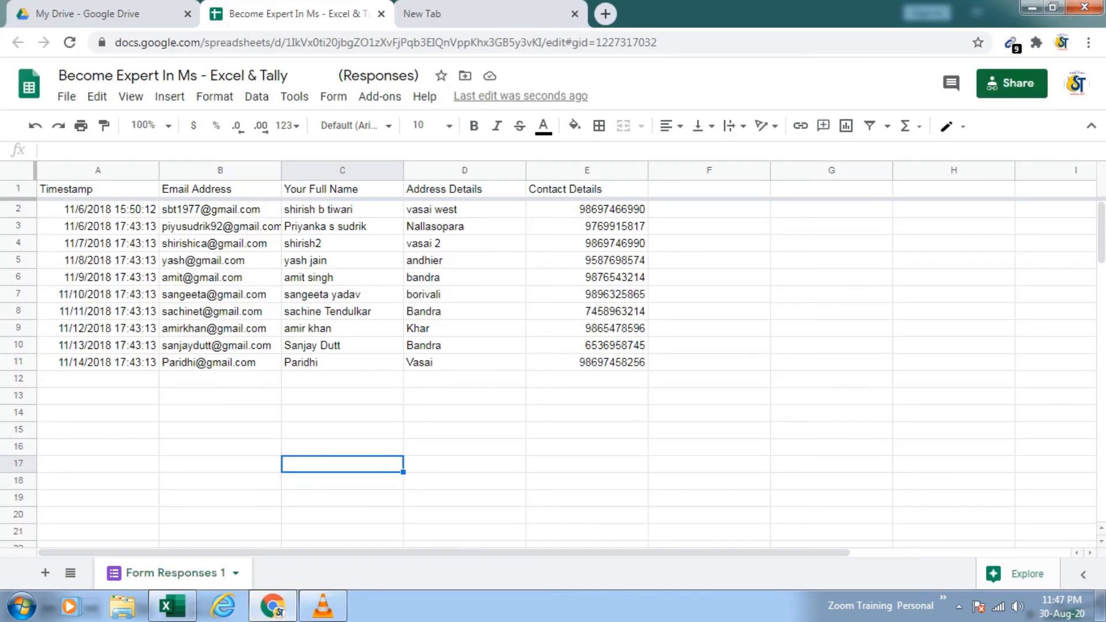
click(381, 14)
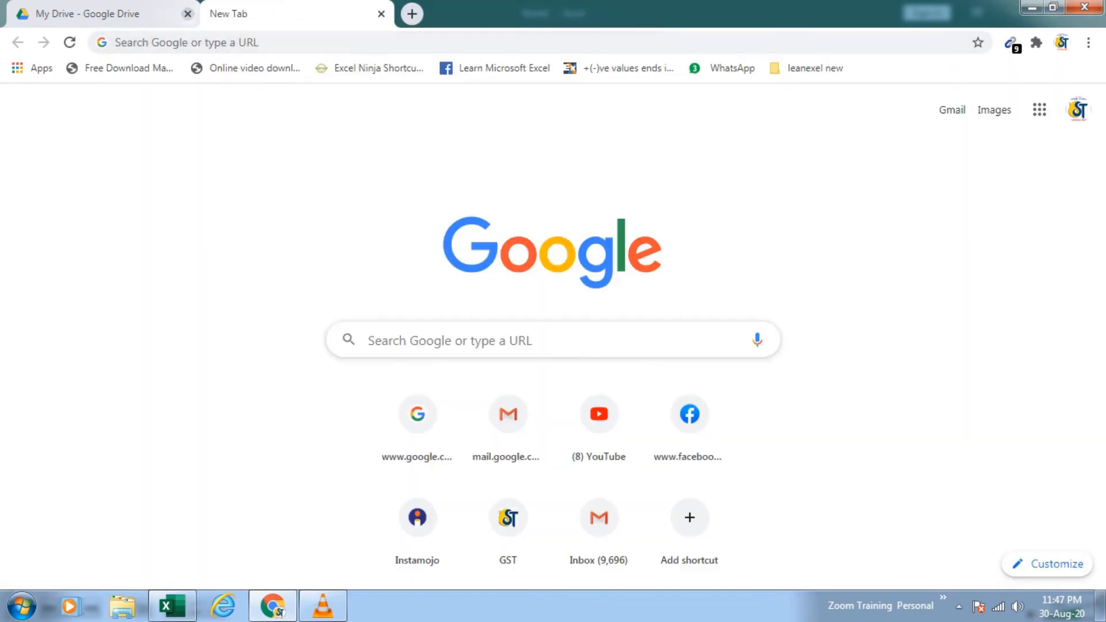
click(187, 14)
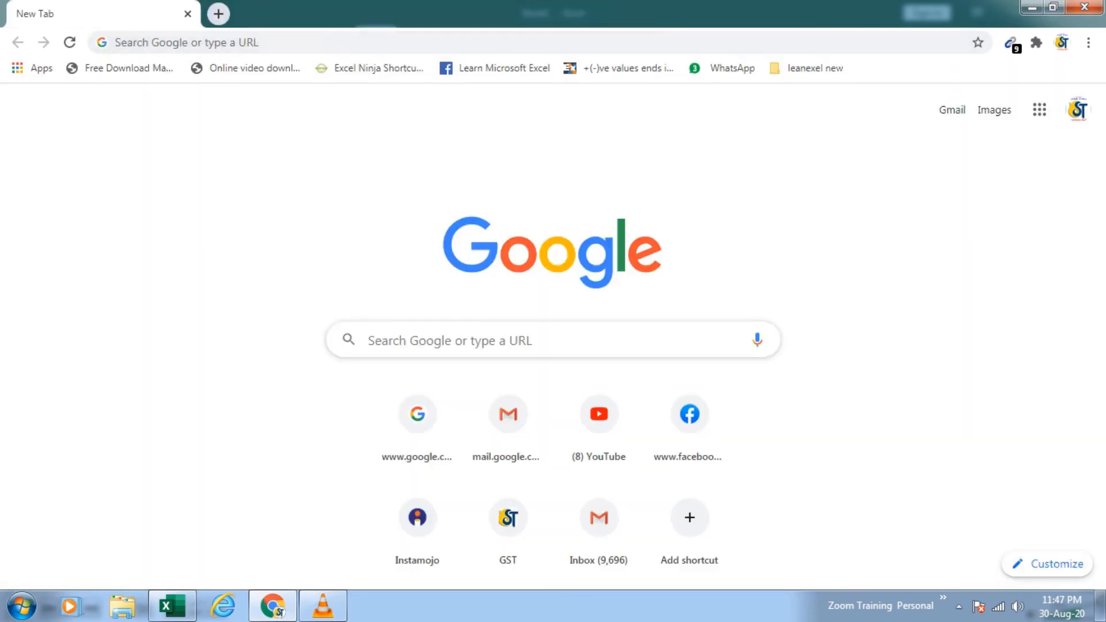
key(alt+Tab)
click(474, 448)
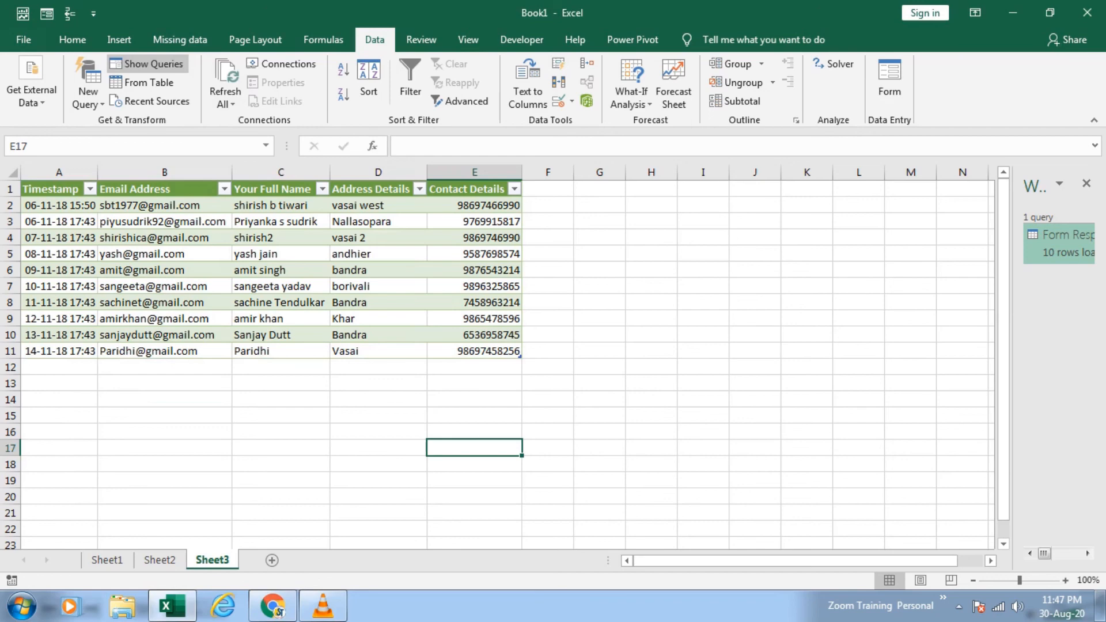
Step: Open Sheet1 and enter the presenter's email address in cell H16, below the contact box
click(107, 560)
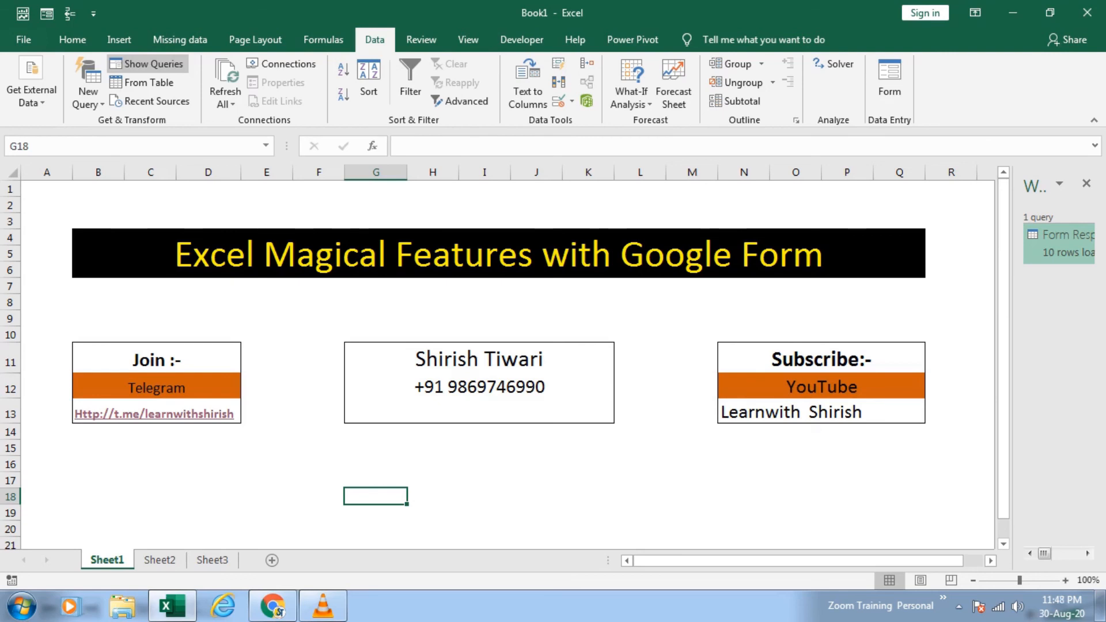
click(432, 464)
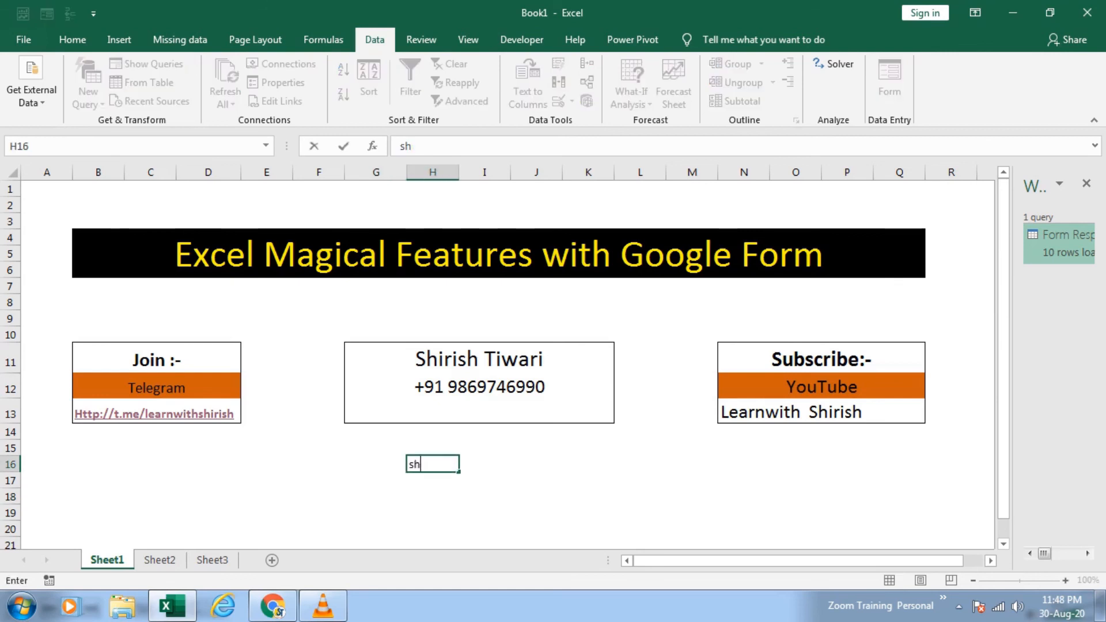
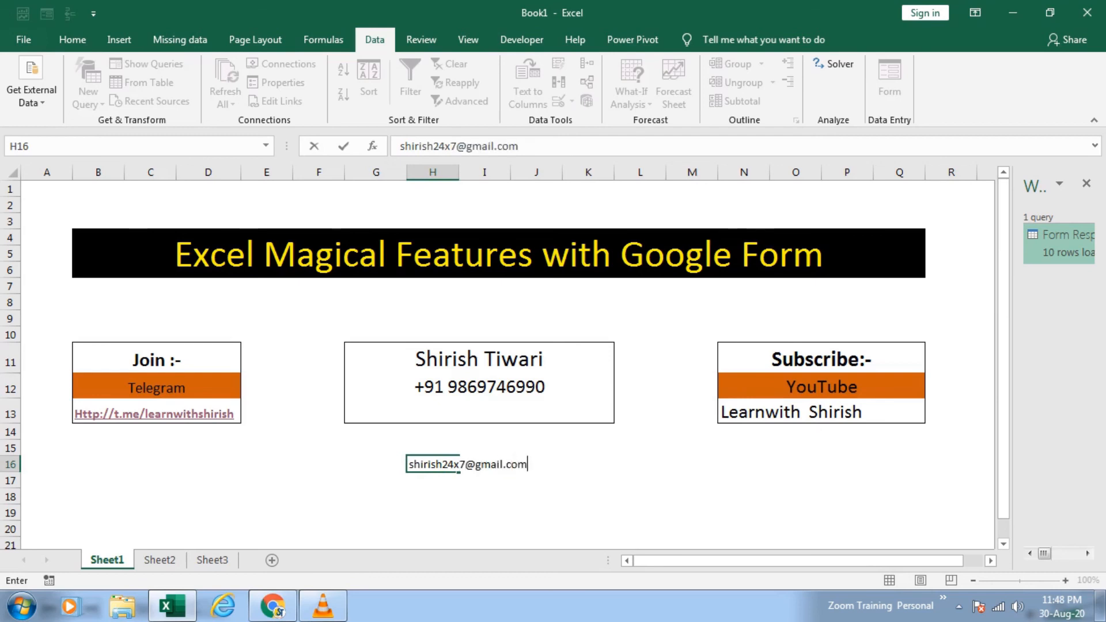
key(Return)
key(Return)
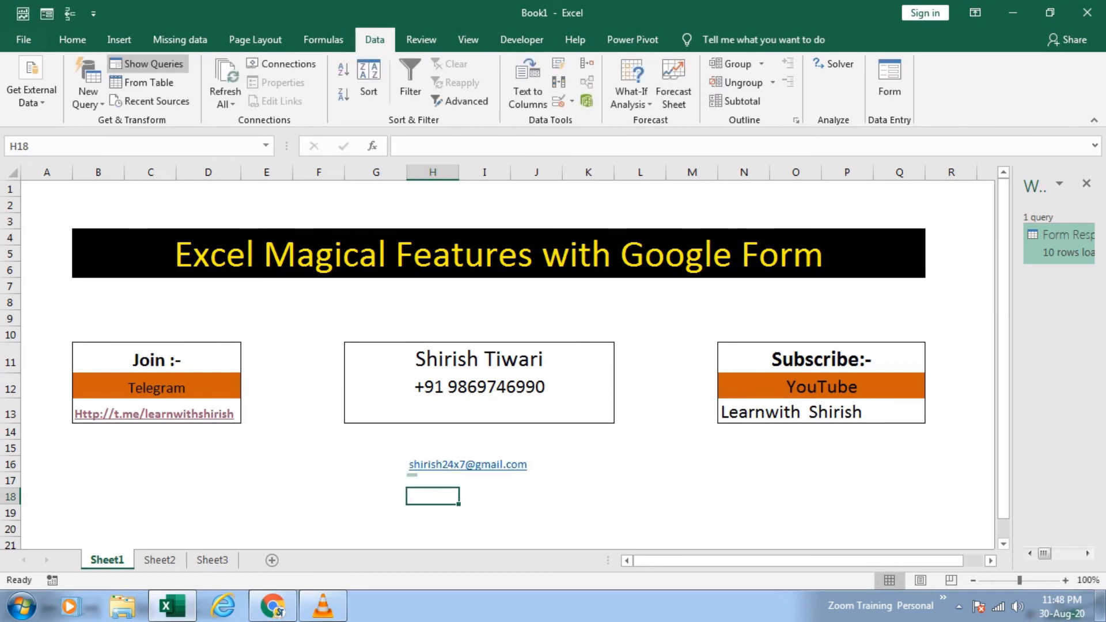
Step: Increase the font size of the email address in H16
key(Up)
key(Up)
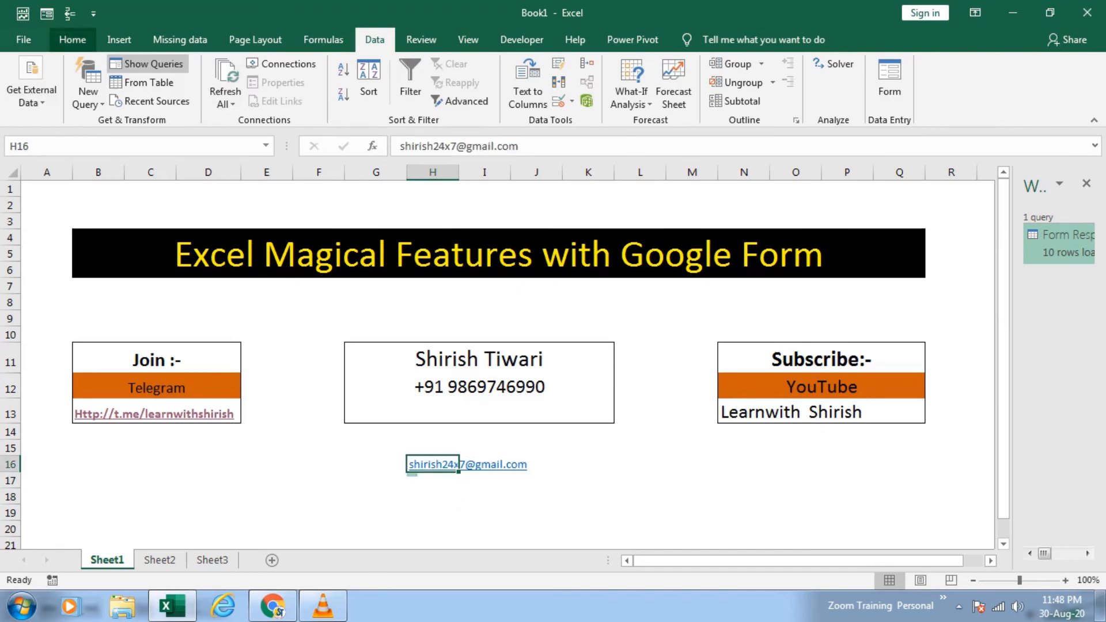
click(72, 39)
click(274, 70)
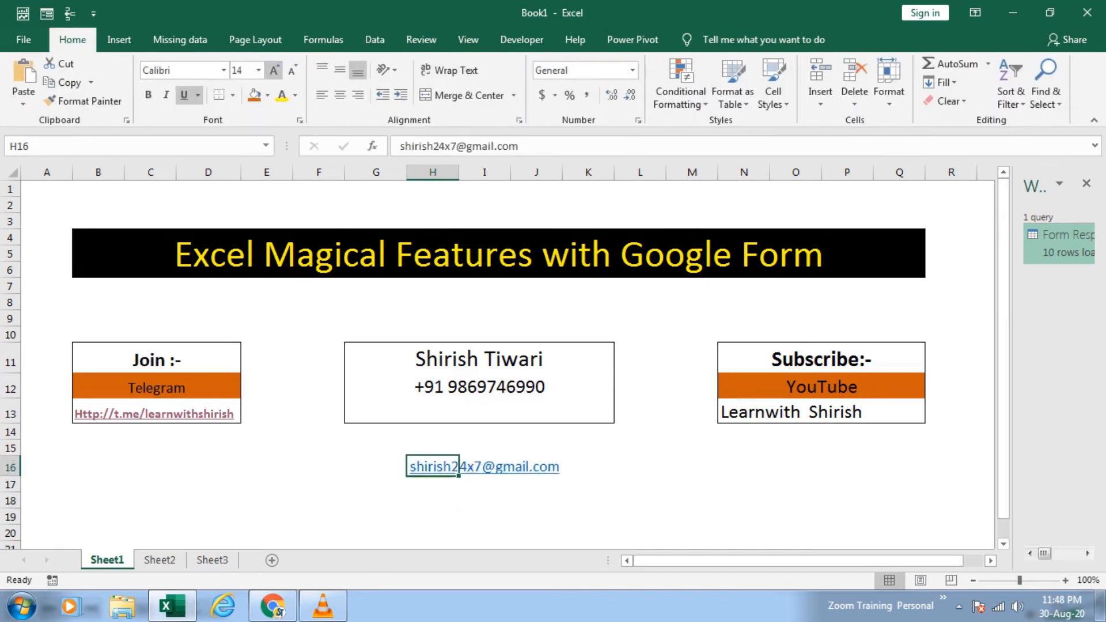
click(274, 70)
click(274, 69)
click(319, 505)
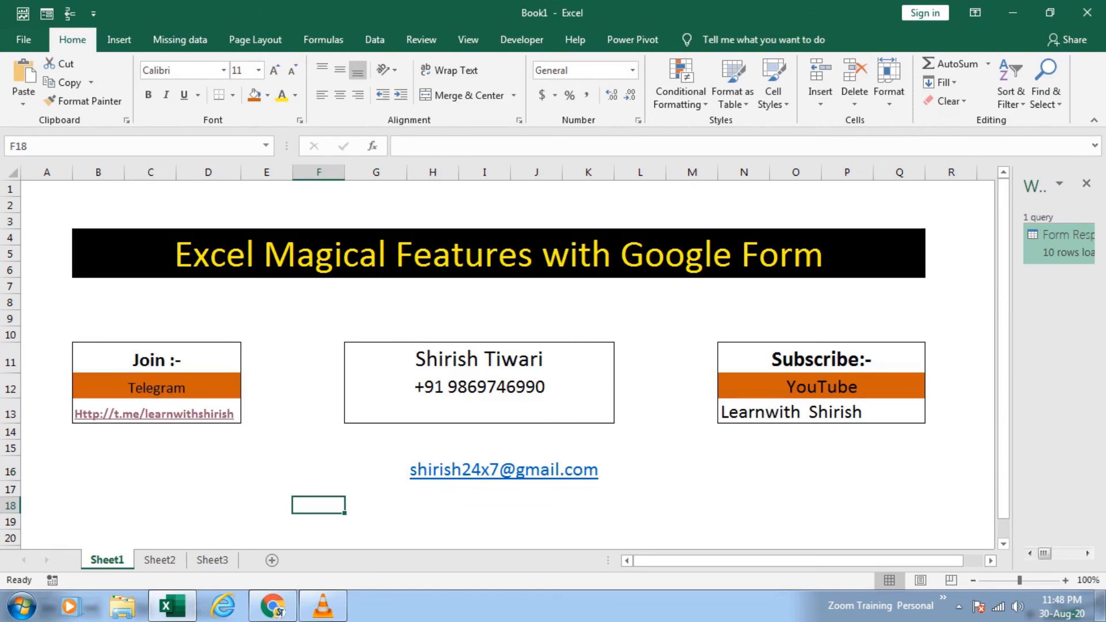
drag(691, 522, 374, 448)
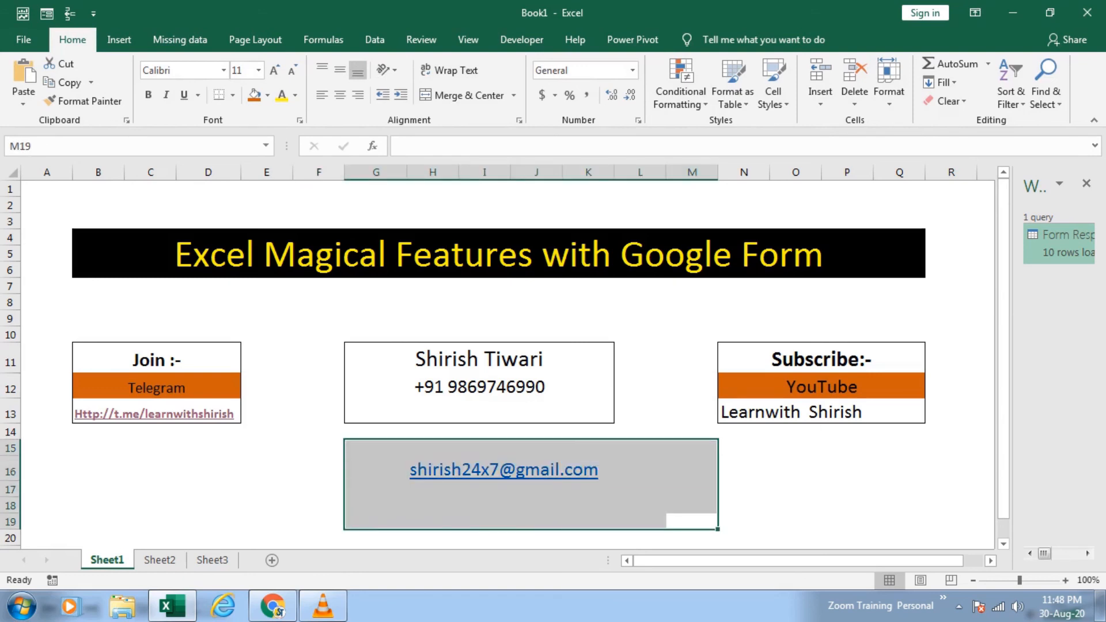